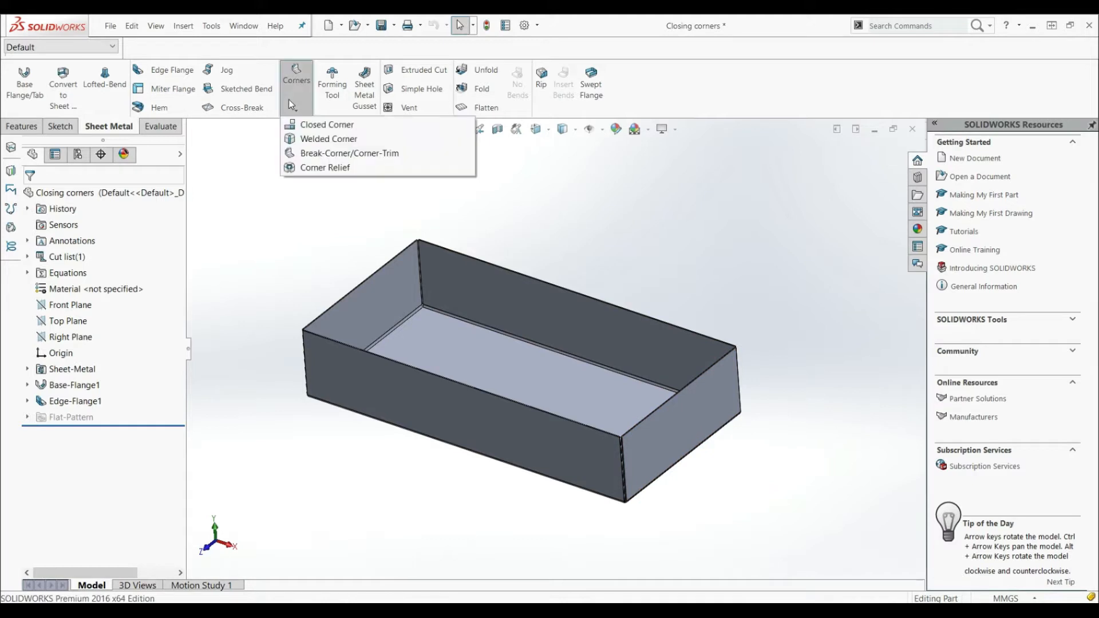
Step: Start a Closed Corner feature and pick the short wall's edge face at the front corner as the face to extend
left_click(327, 125)
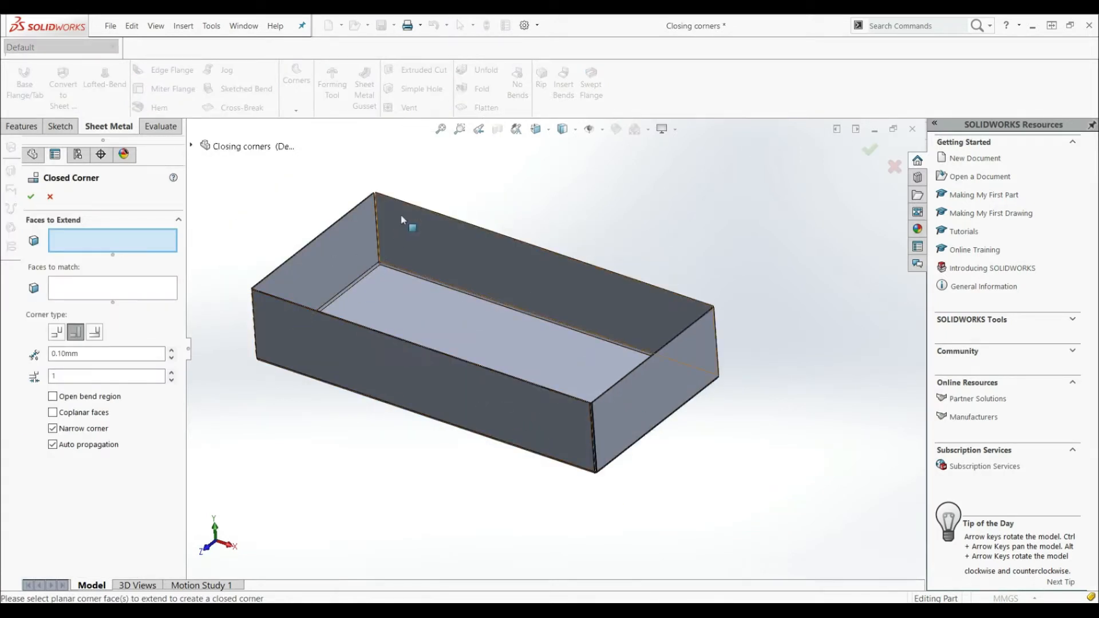
scroll(572, 343, "down", 8)
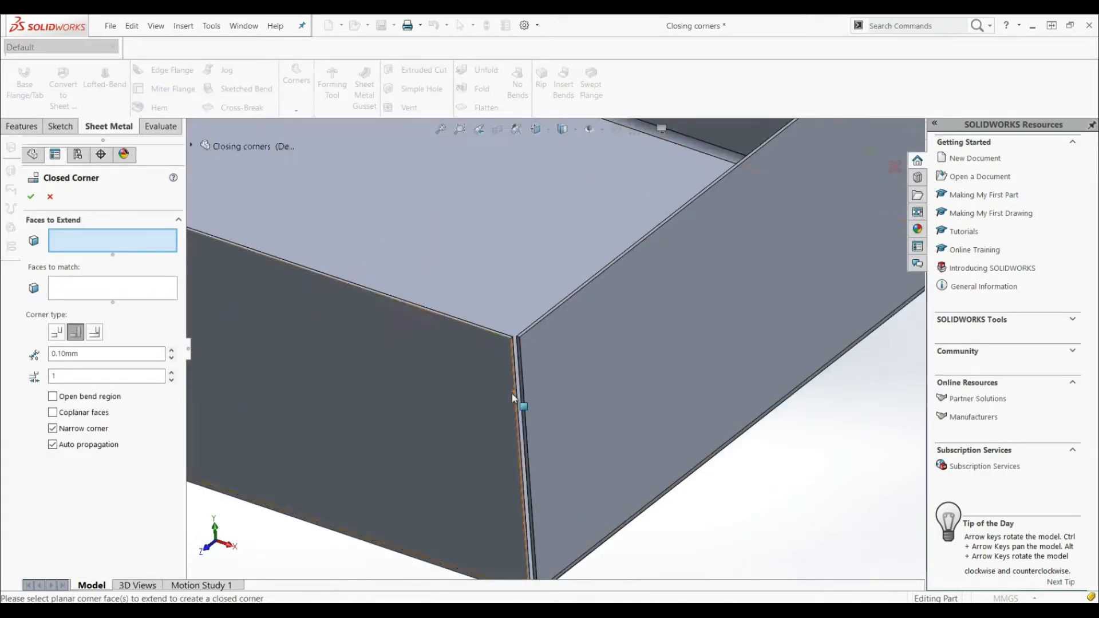
scroll(524, 360, "down", 2)
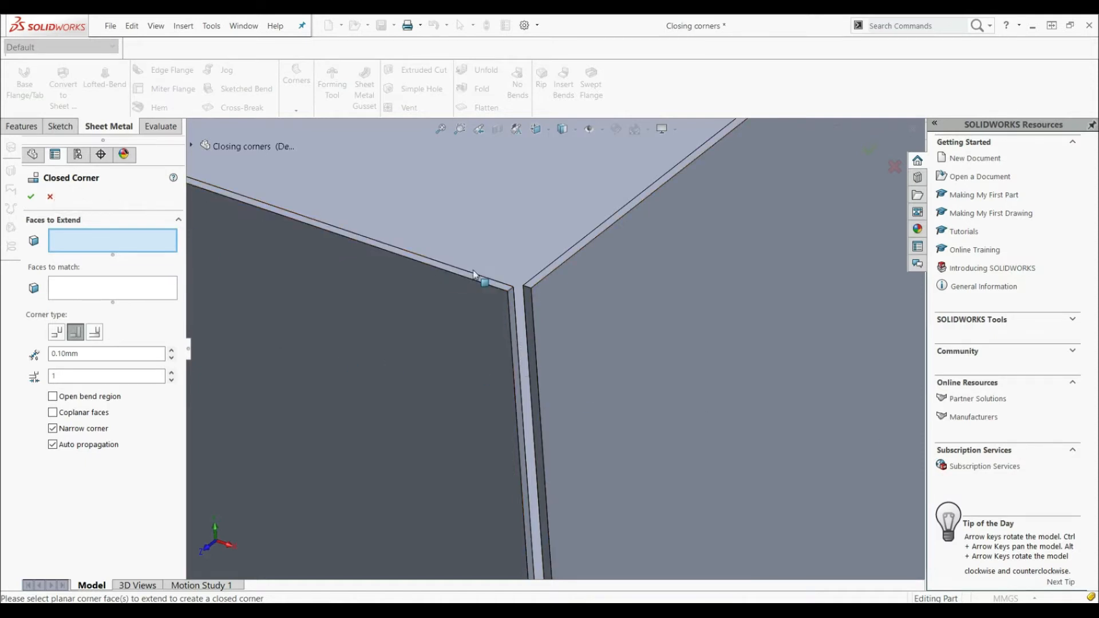
scroll(507, 424, "up", 2)
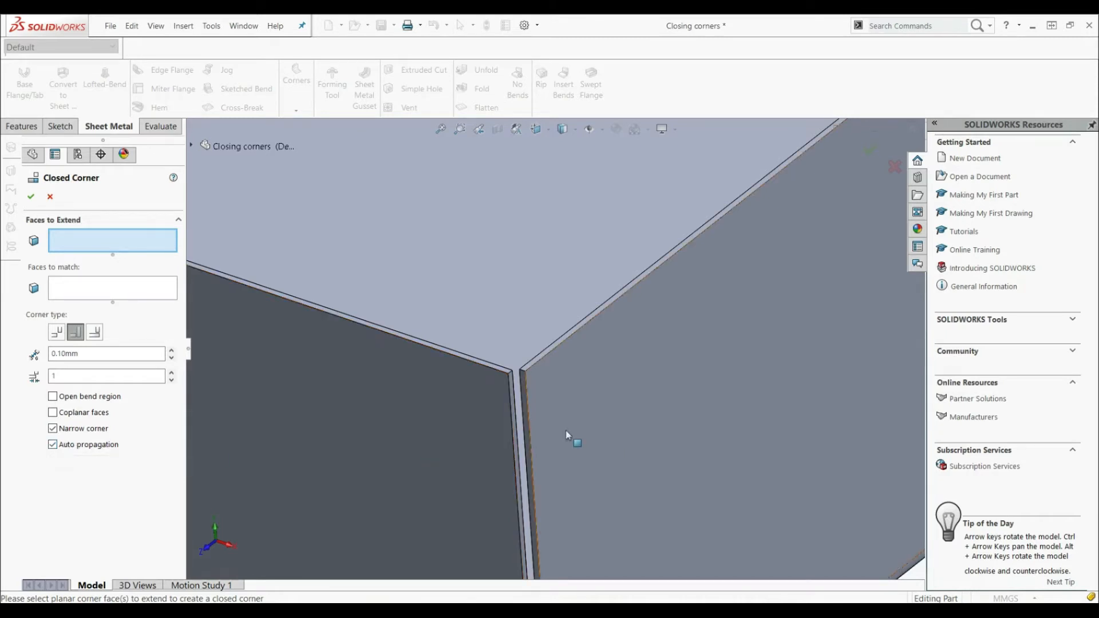
scroll(541, 395, "down", 3)
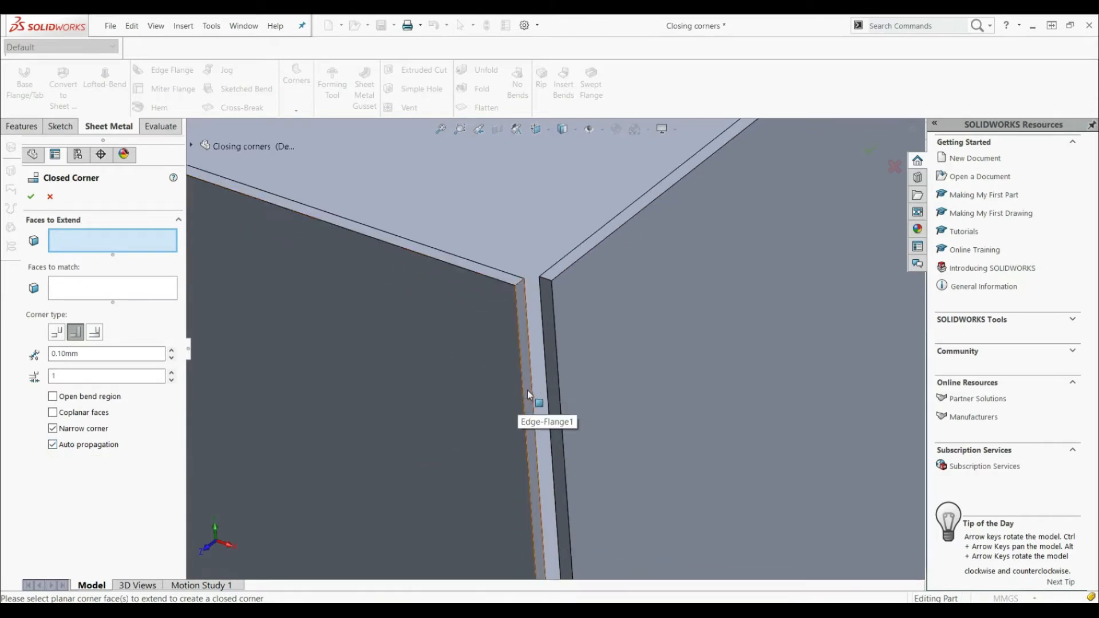
left_click(554, 392)
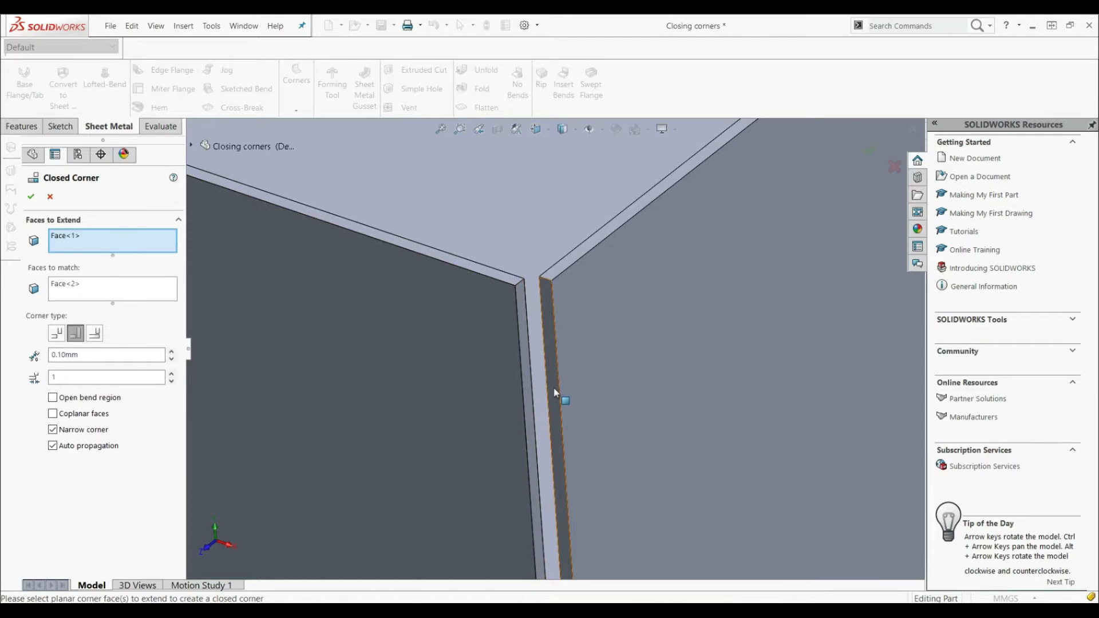
scroll(560, 393, "up", 2)
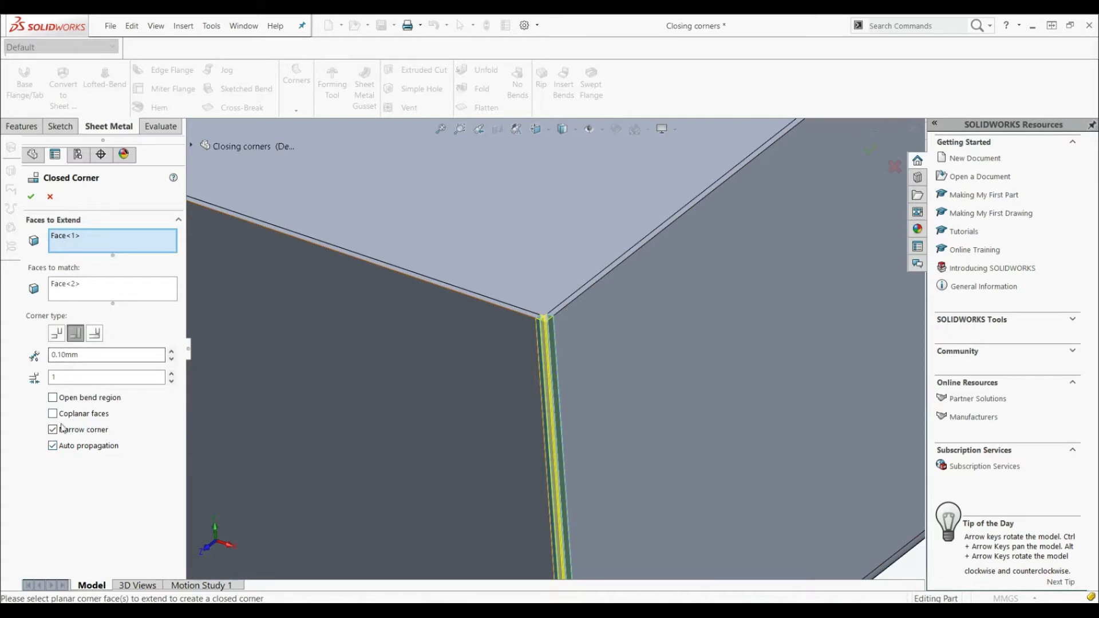
Step: Turn off Auto propagation and clear the faces selected for the closed corner
left_click(54, 447)
right_click(106, 240)
left_click(124, 243)
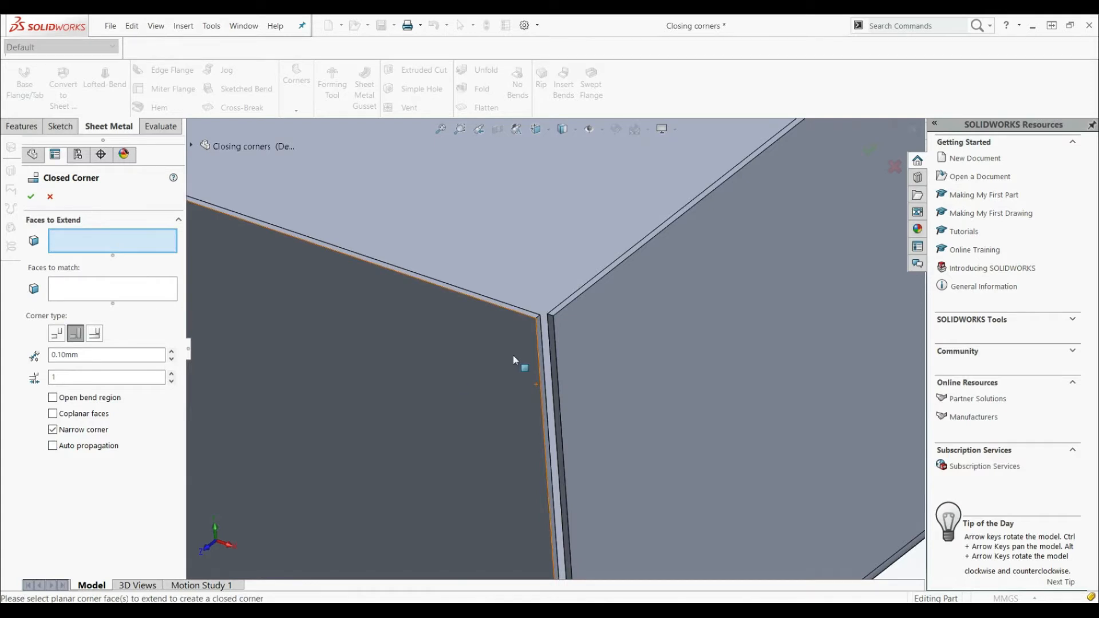
Step: Set the long wall's edge face at the front corner as the face to extend and the short wall's edge face as its match
scroll(561, 361, "down", 5)
left_click(498, 334)
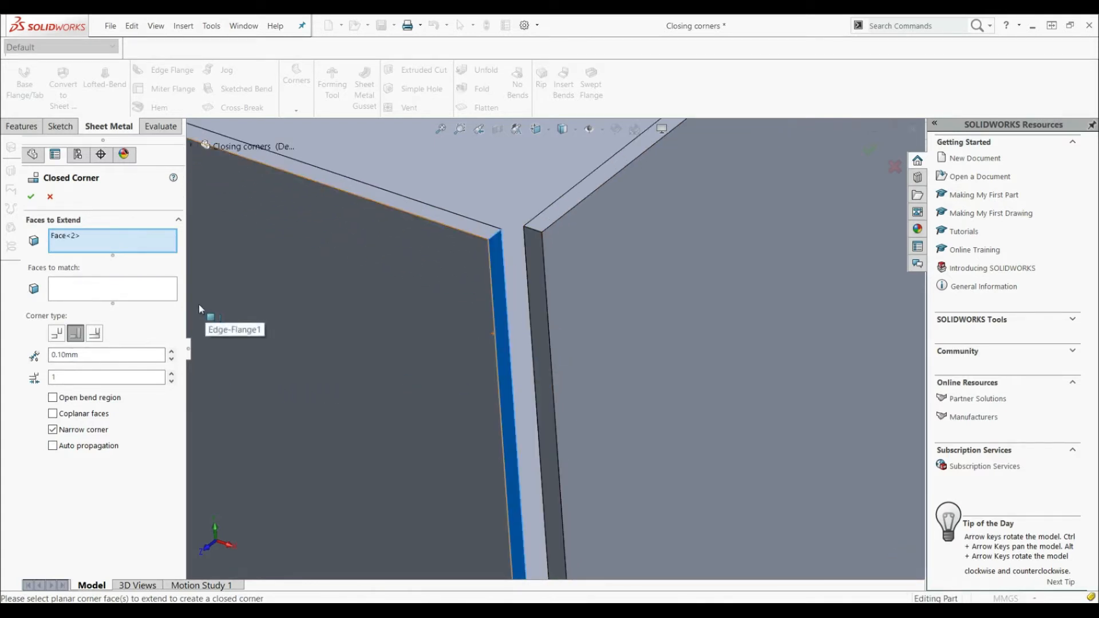
left_click(85, 291)
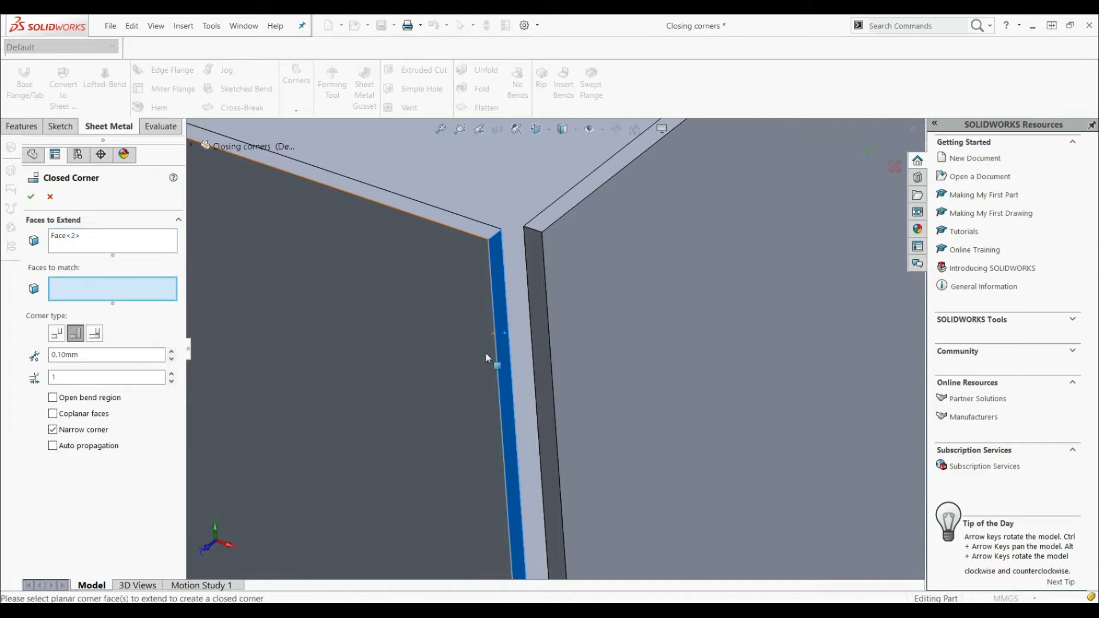
left_click(353, 404)
scroll(534, 366, "up", 3)
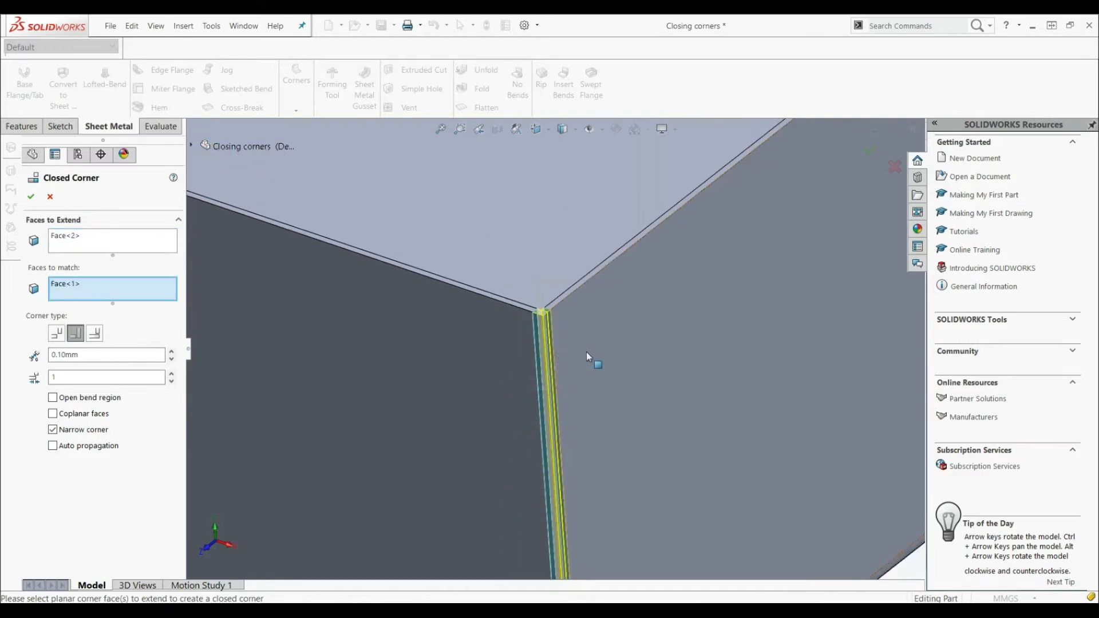
scroll(588, 353, "down", 3)
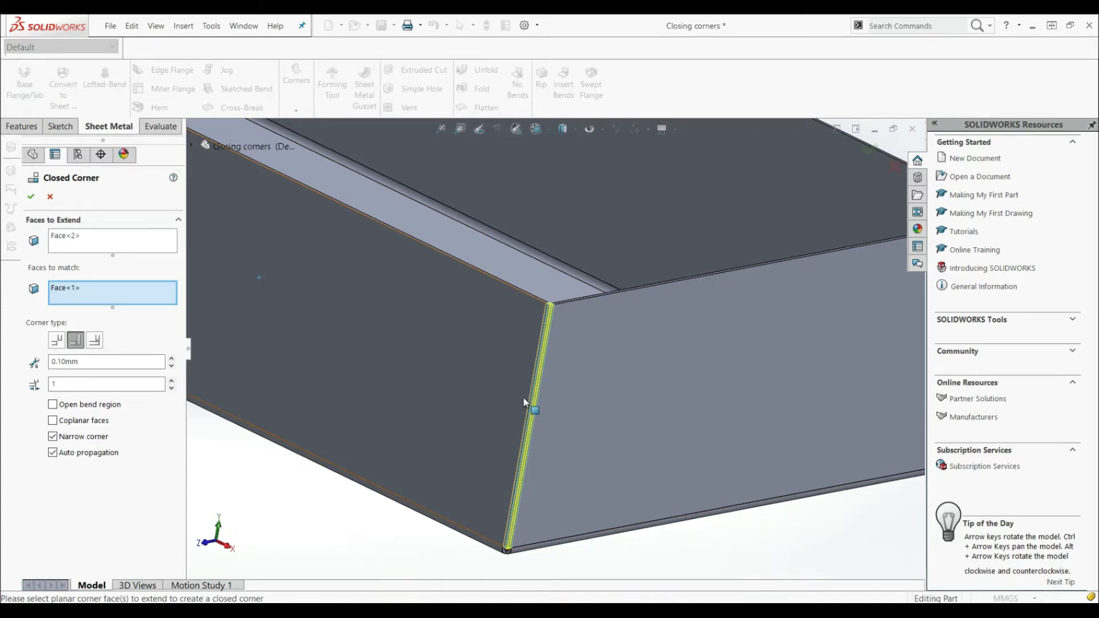
Step: Add the open corner at the other end of the same short wall to the faces to extend and match
middle_click_drag(677, 344, 553, 323)
scroll(557, 326, "up", 4)
scroll(685, 317, "down", 12)
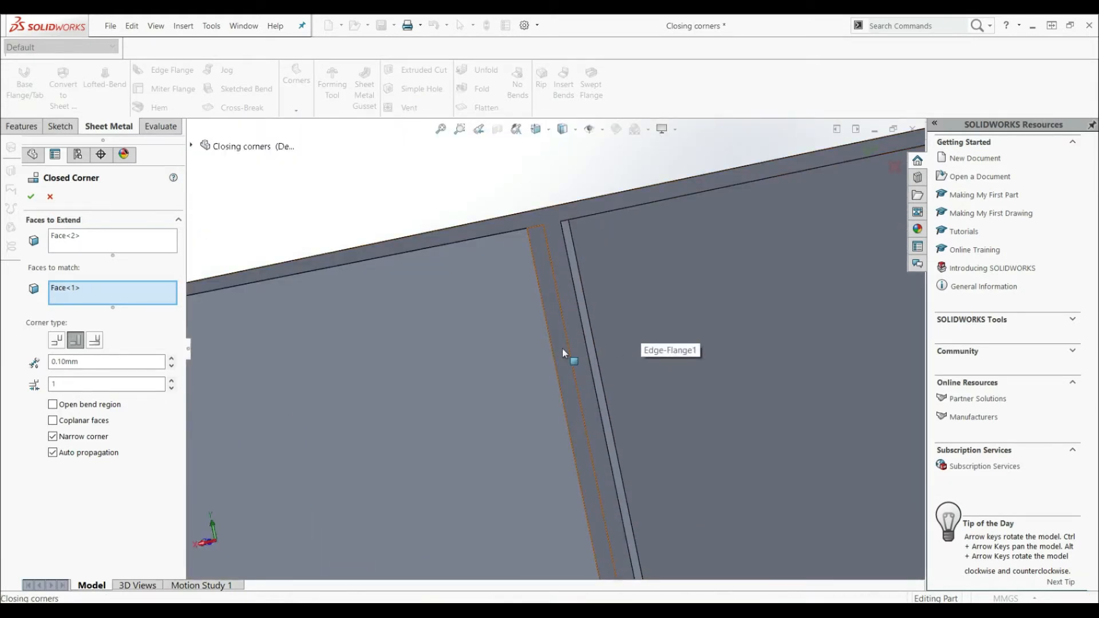
left_click(569, 350)
scroll(562, 361, "up", 6)
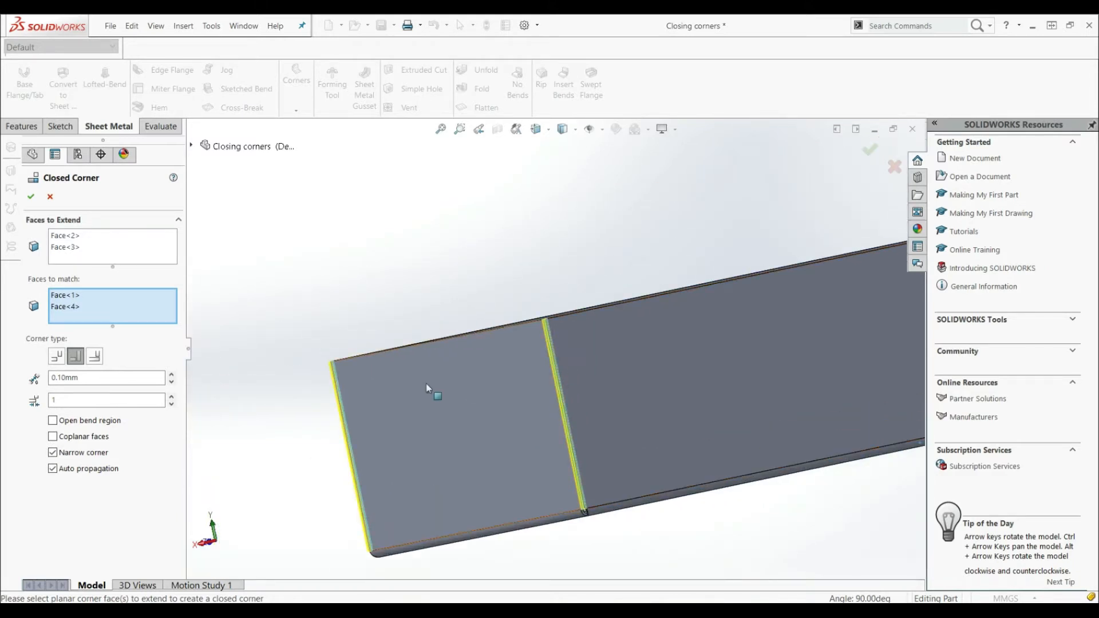
Step: Add the third open corner of the box to the faces to extend and match
scroll(521, 366, "up", 5)
middle_click_drag(720, 335, 645, 405)
scroll(695, 389, "down", 8)
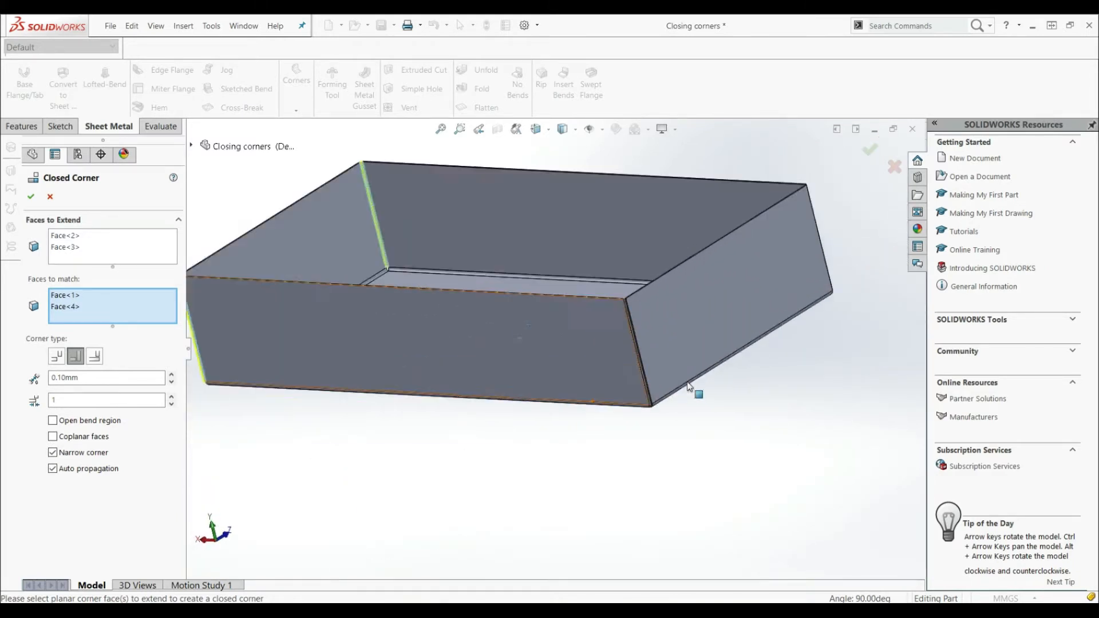
scroll(560, 295, "down", 4)
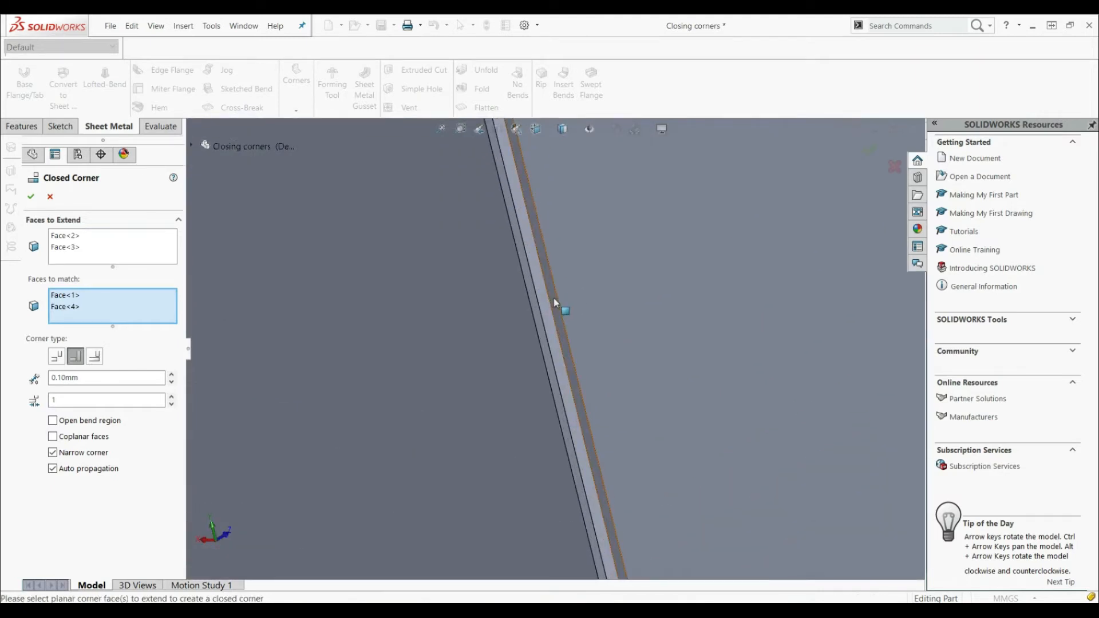
left_click(591, 343)
scroll(596, 347, "up", 8)
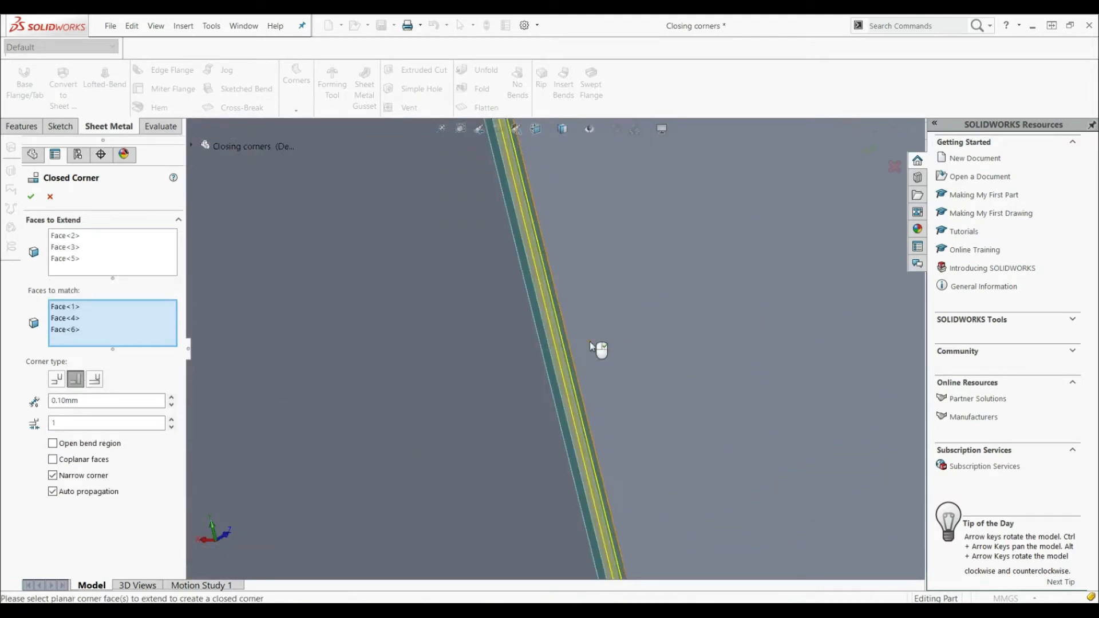
Step: Add the fourth open corner's flange edge face to the selection and create the closed corner feature
middle_click_drag(677, 301, 540, 373)
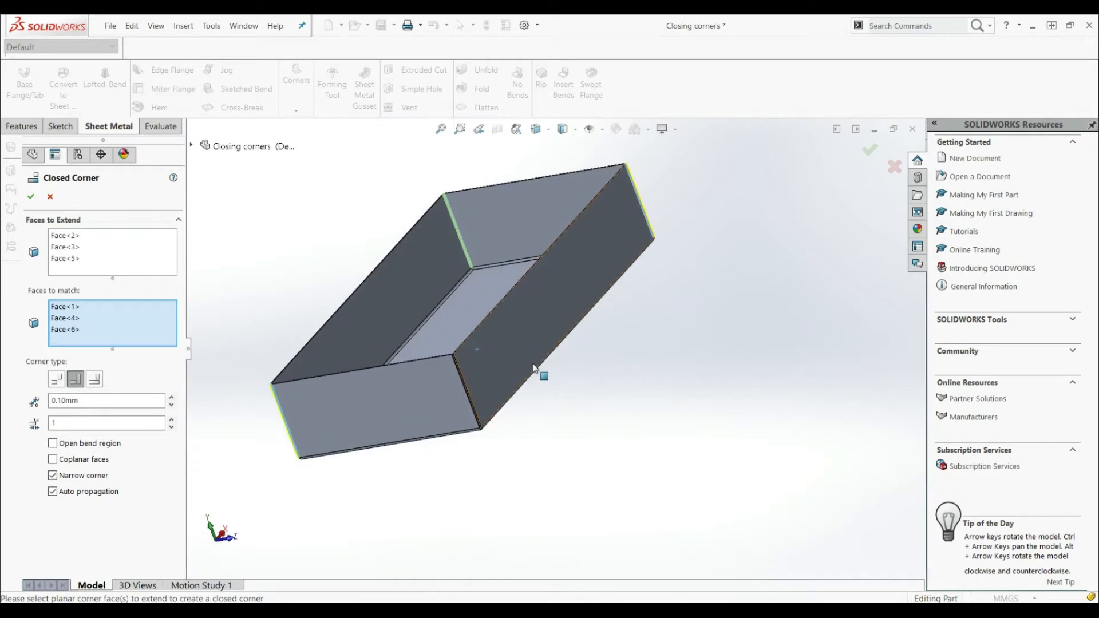
scroll(481, 371, "down", 10)
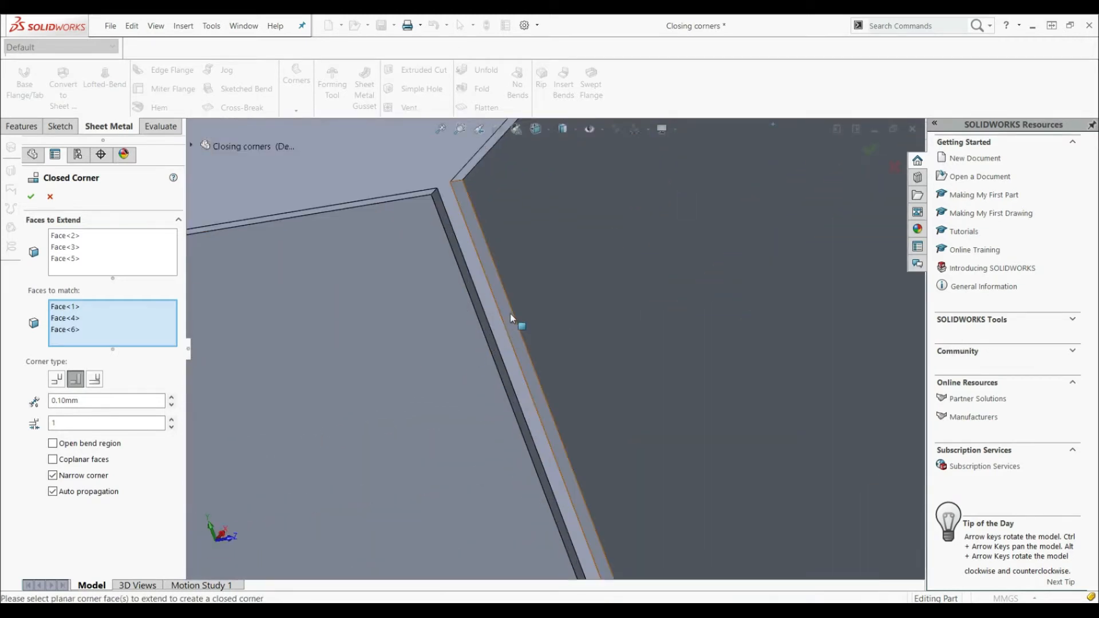
left_click(528, 359)
scroll(530, 336, "up", 5)
scroll(559, 358, "up", 5)
middle_click_drag(535, 400, 528, 363)
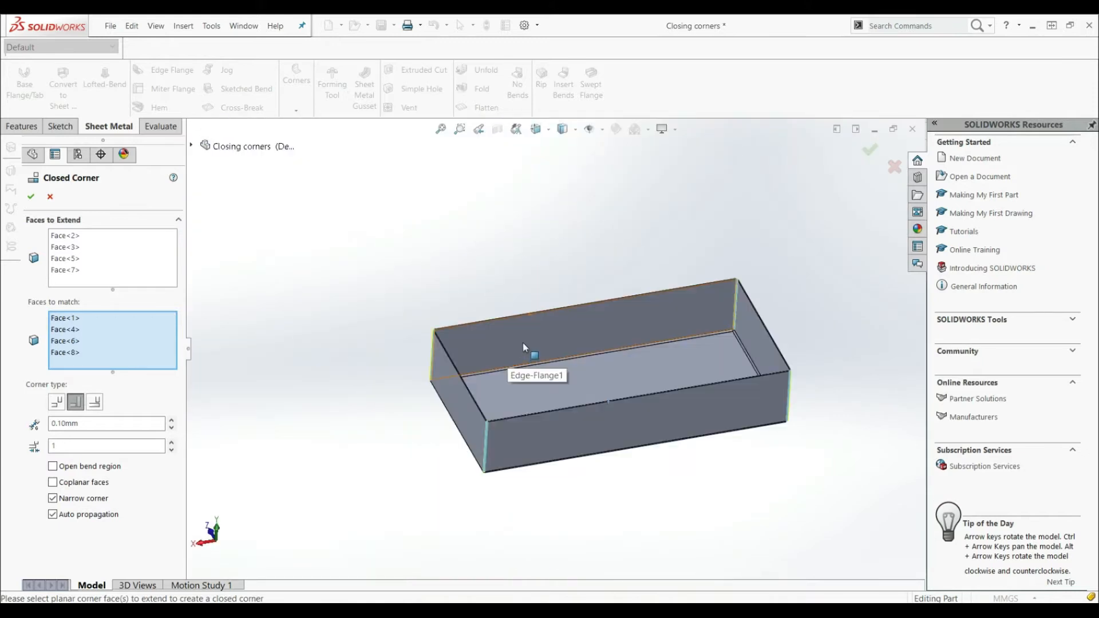
scroll(527, 363, "down", 8)
left_click(31, 196)
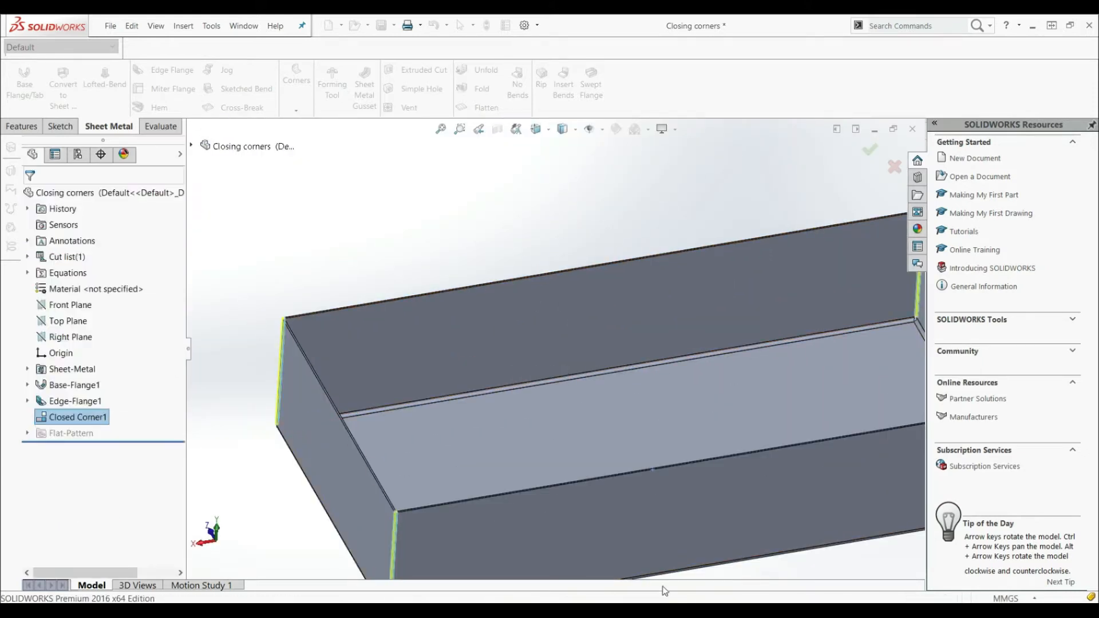
left_click(417, 257)
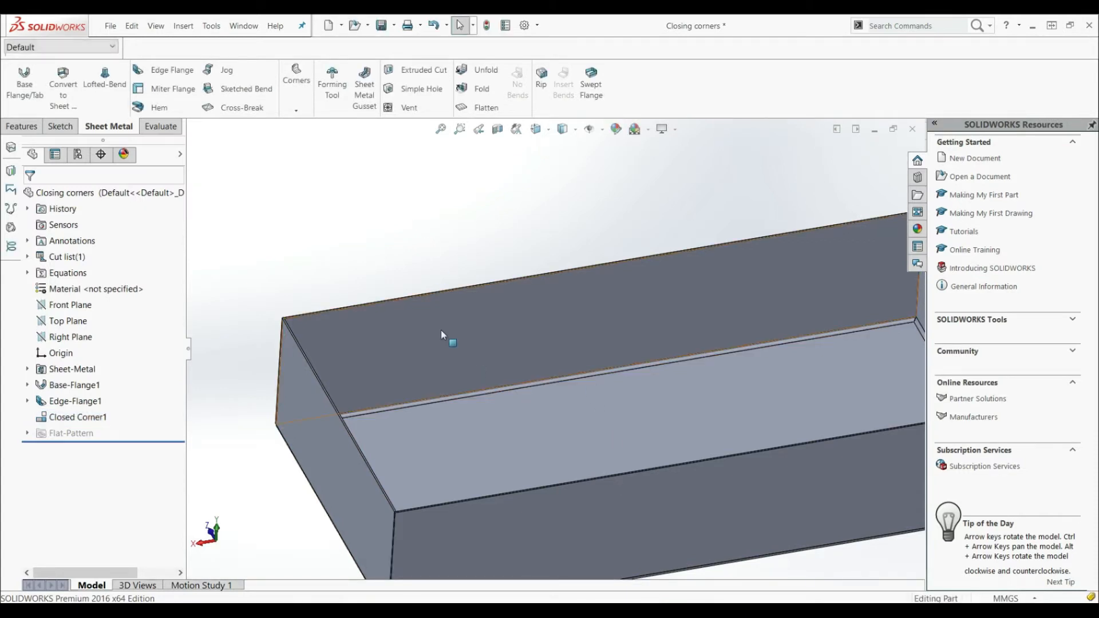
Step: Examine the closed corners of the box from close up and from above
scroll(458, 378, "up", 5)
scroll(479, 447, "down", 7)
scroll(460, 405, "down", 8)
middle_click_drag(422, 371, 445, 407)
scroll(548, 315, "up", 5)
scroll(547, 303, "down", 5)
middle_click_drag(533, 257, 542, 298)
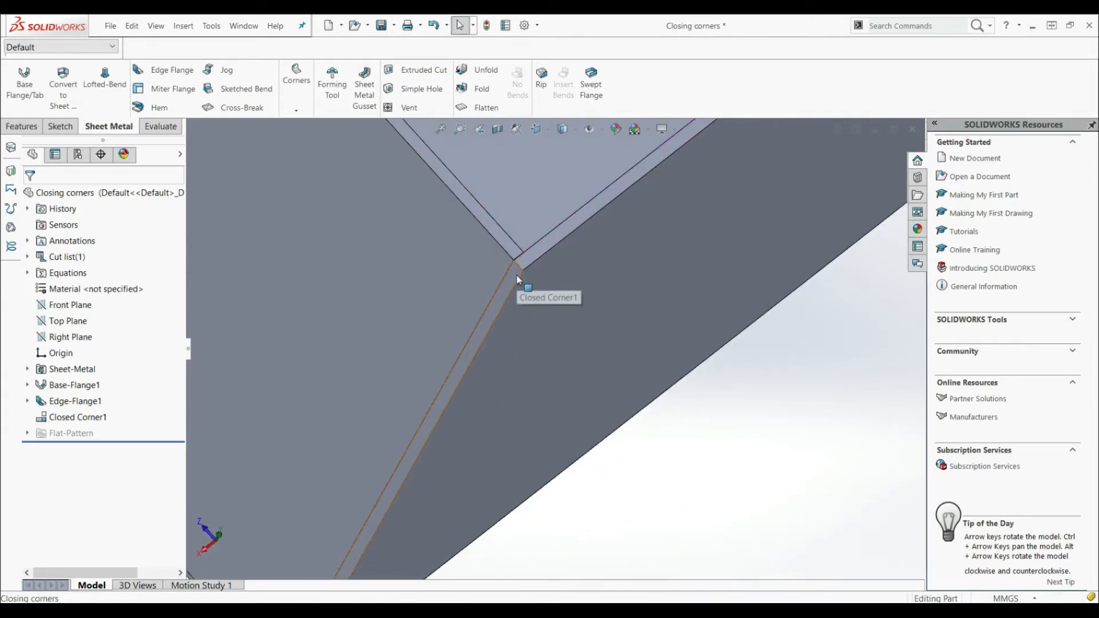
scroll(519, 294, "up", 4)
scroll(521, 298, "up", 6)
scroll(584, 245, "down", 5)
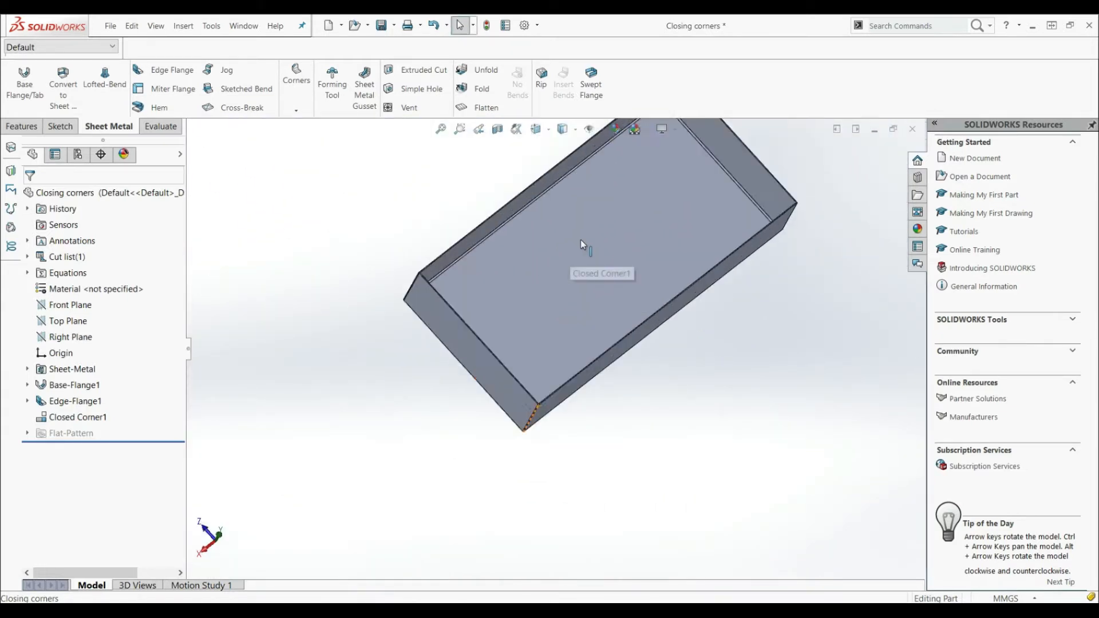
scroll(590, 245, "up", 3)
scroll(590, 245, "down", 2)
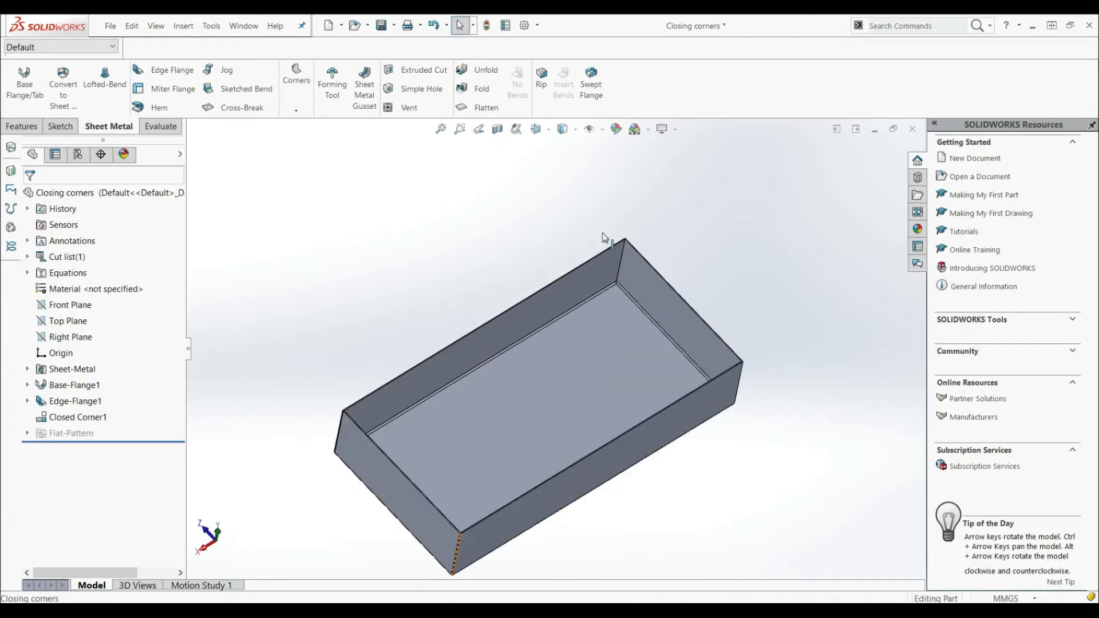
Step: Flatten the box to examine a corner cutout of the flat pattern, and return the part to its folded state
left_click(488, 109)
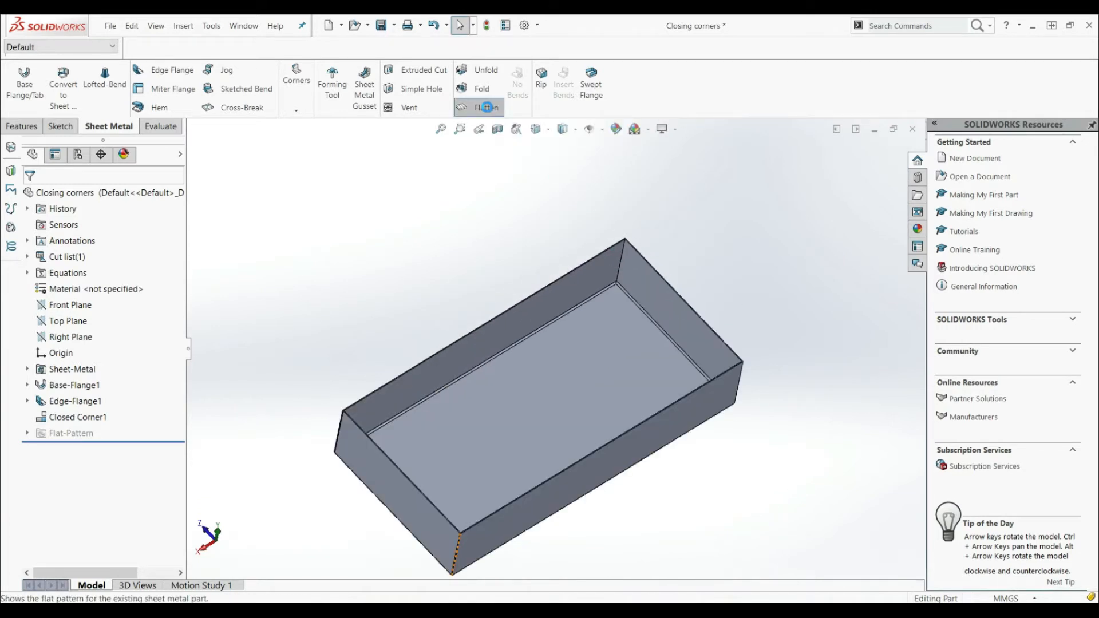
scroll(641, 415, "down", 5)
scroll(536, 401, "up", 5)
scroll(550, 350, "down", 8)
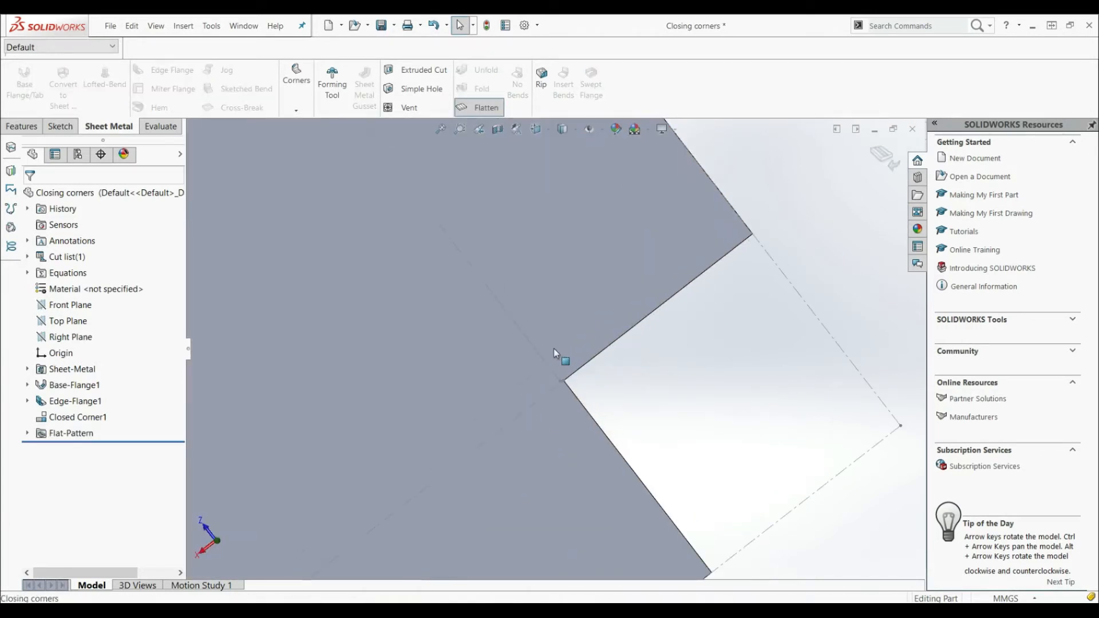
scroll(557, 372, "down", 2)
scroll(593, 381, "up", 2)
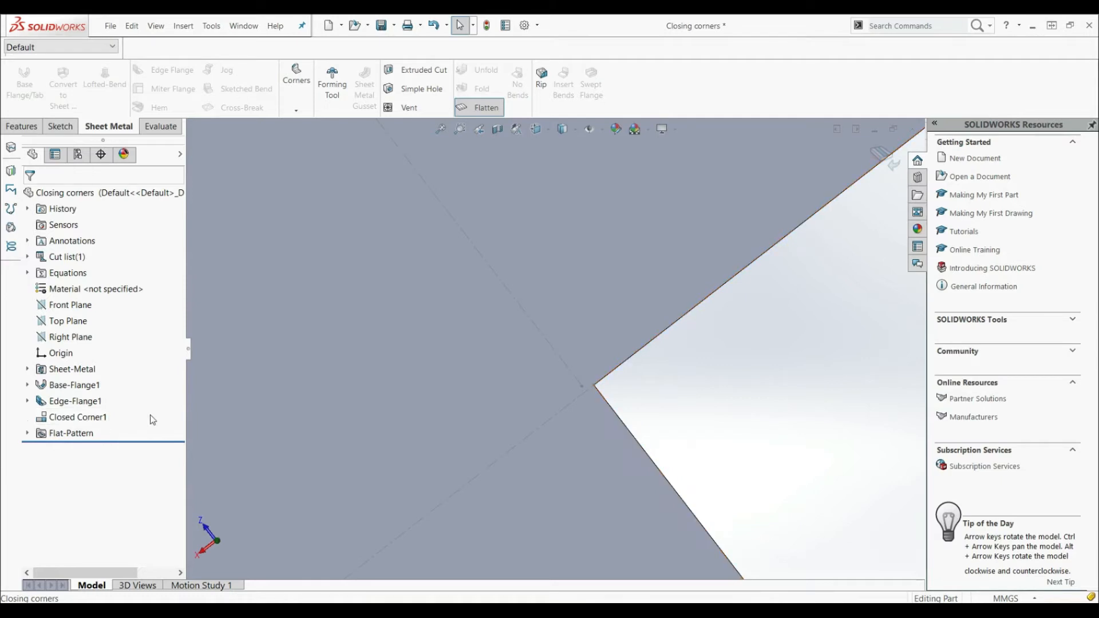
scroll(405, 363, "up", 6)
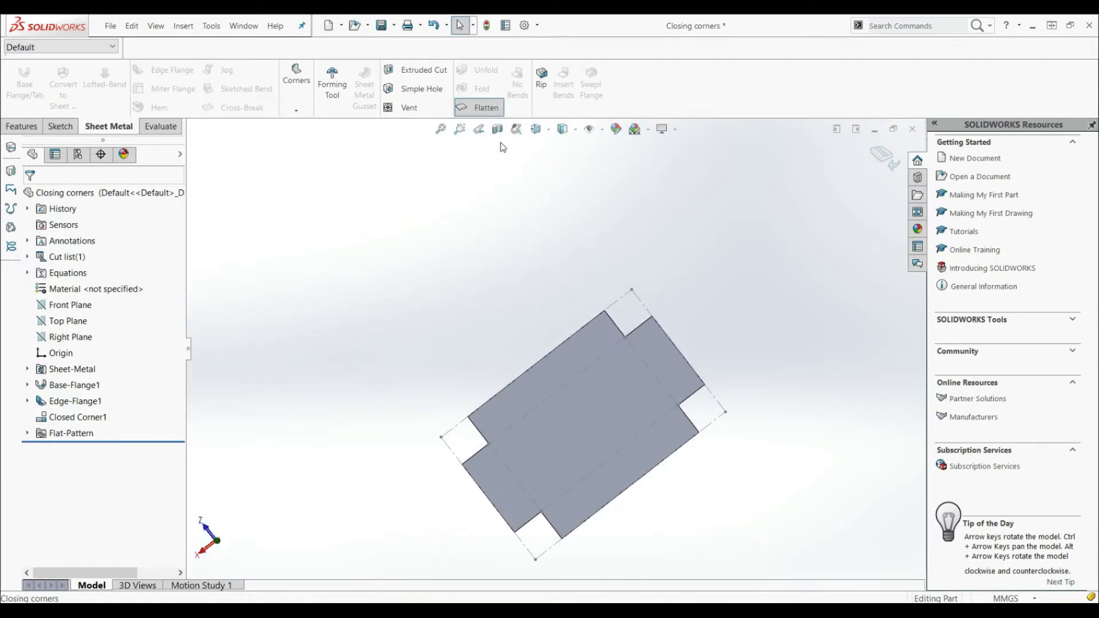
left_click(485, 107)
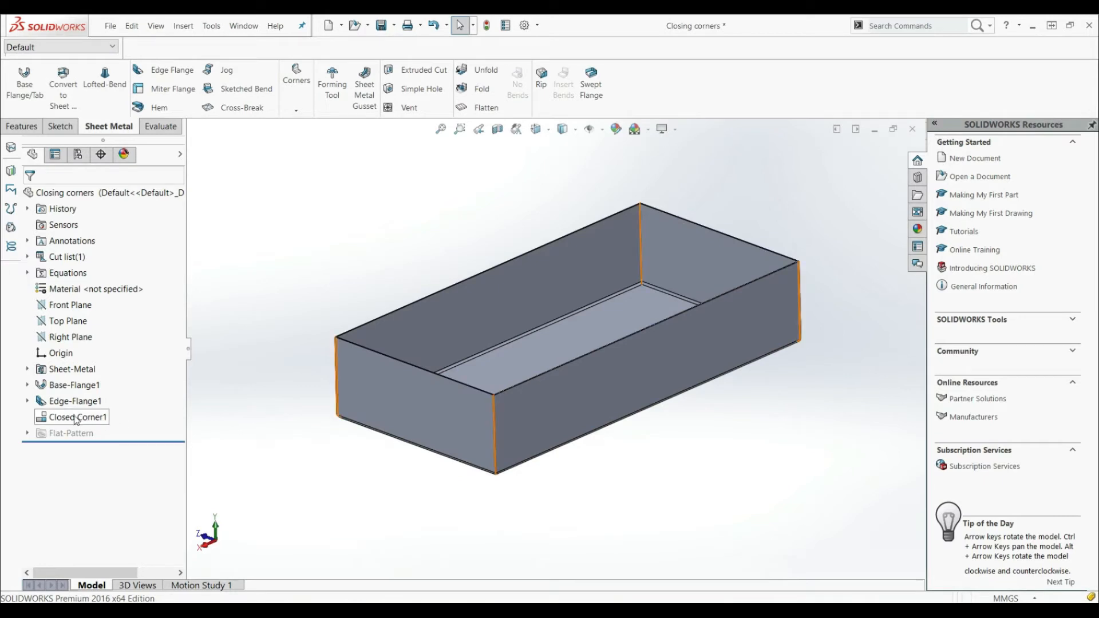
Step: Open the closed corner feature for editing and examine the gap at one box corner up close from the top view
left_click(83, 421)
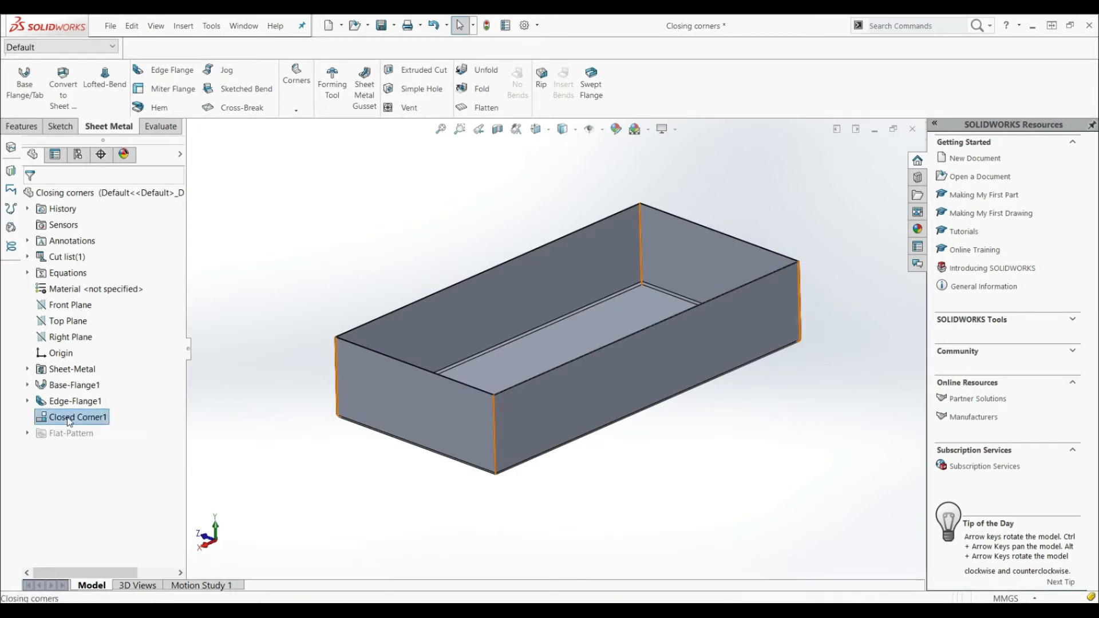
left_click(76, 387)
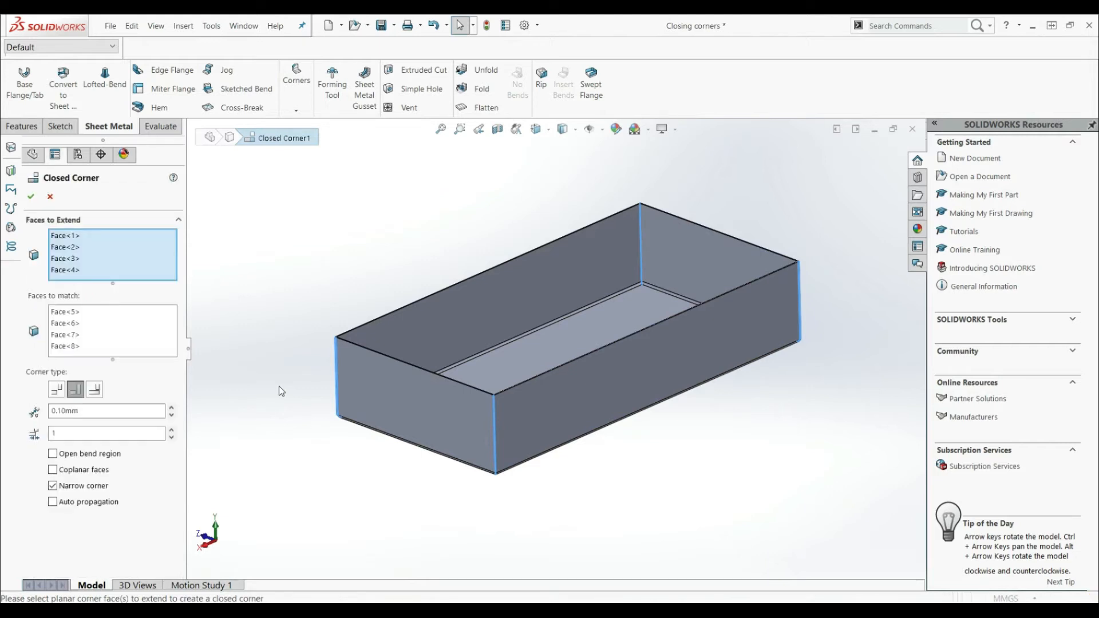
scroll(513, 310, "down", 2)
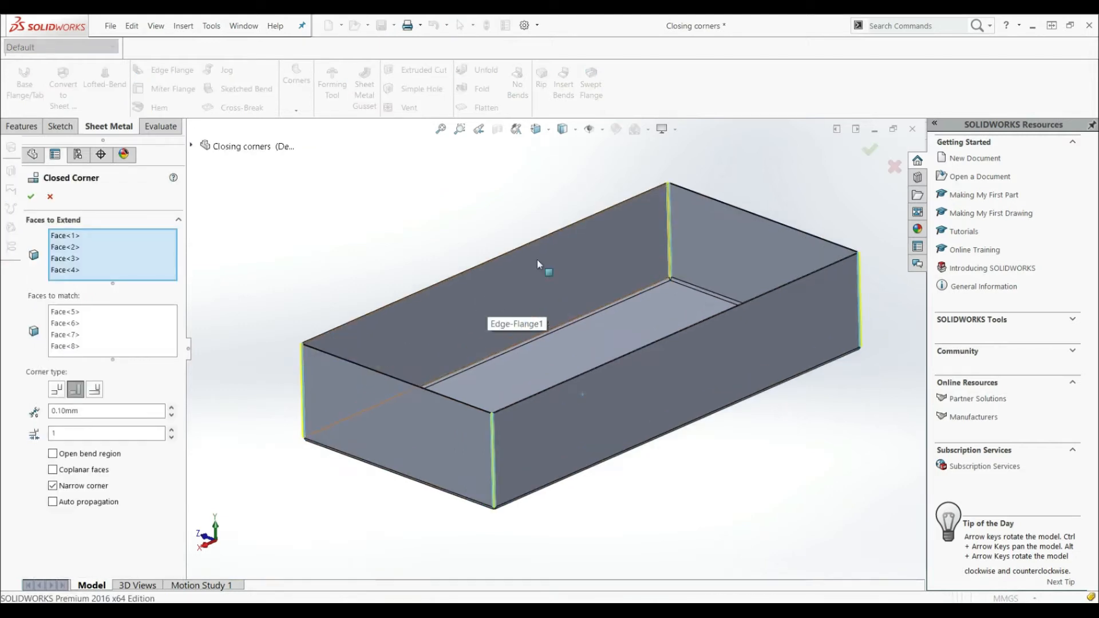
left_click(536, 129)
left_click(556, 169)
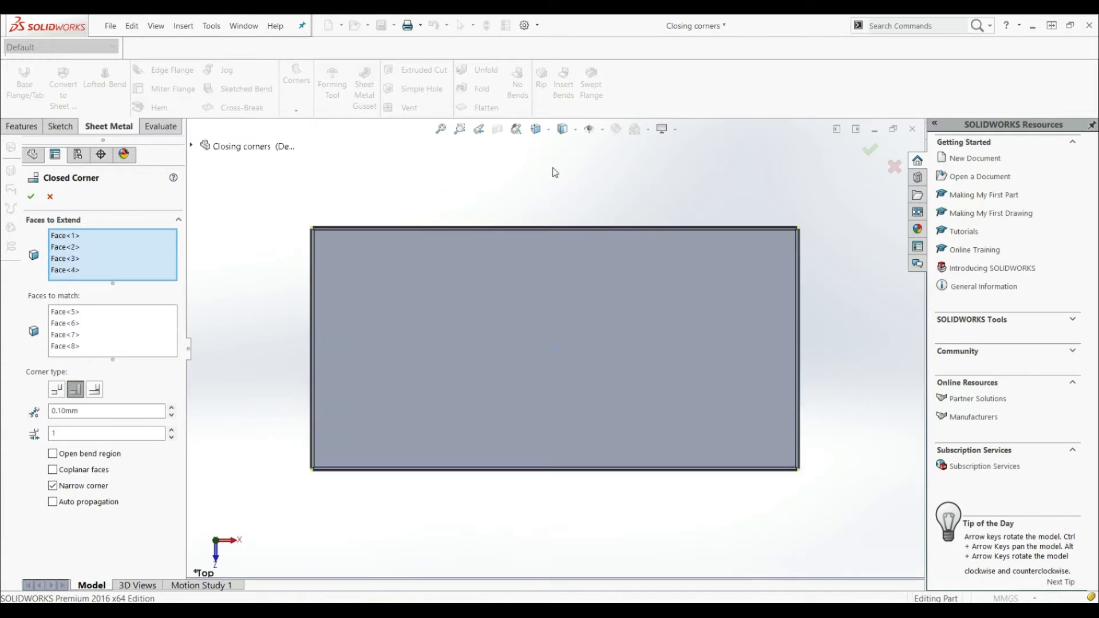
scroll(361, 241, "down", 3)
scroll(370, 283, "down", 5)
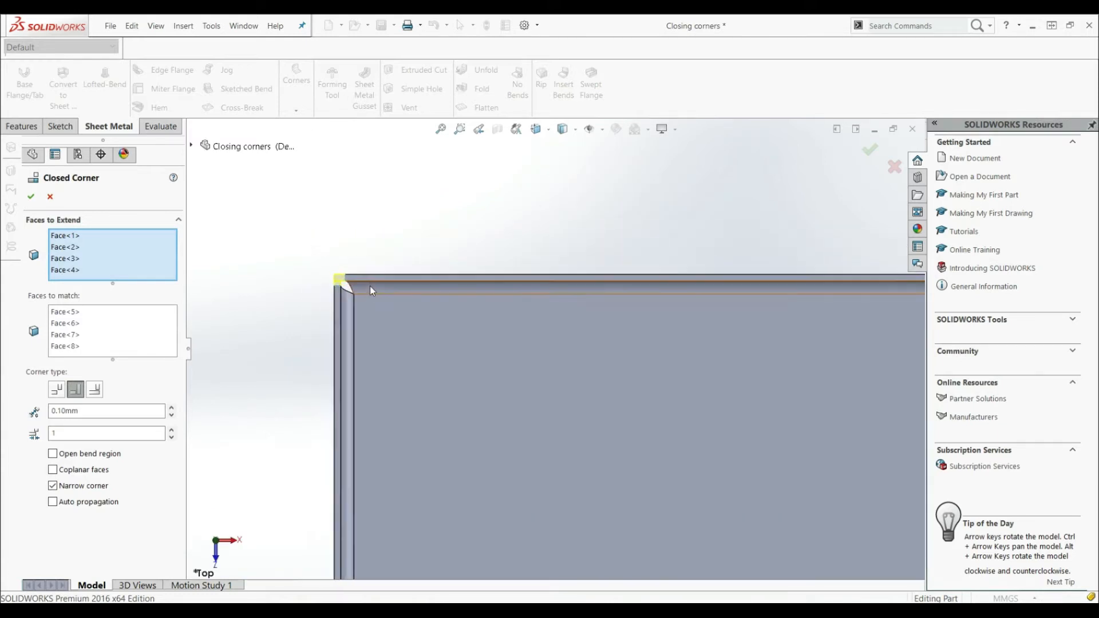
scroll(426, 356, "down", 1)
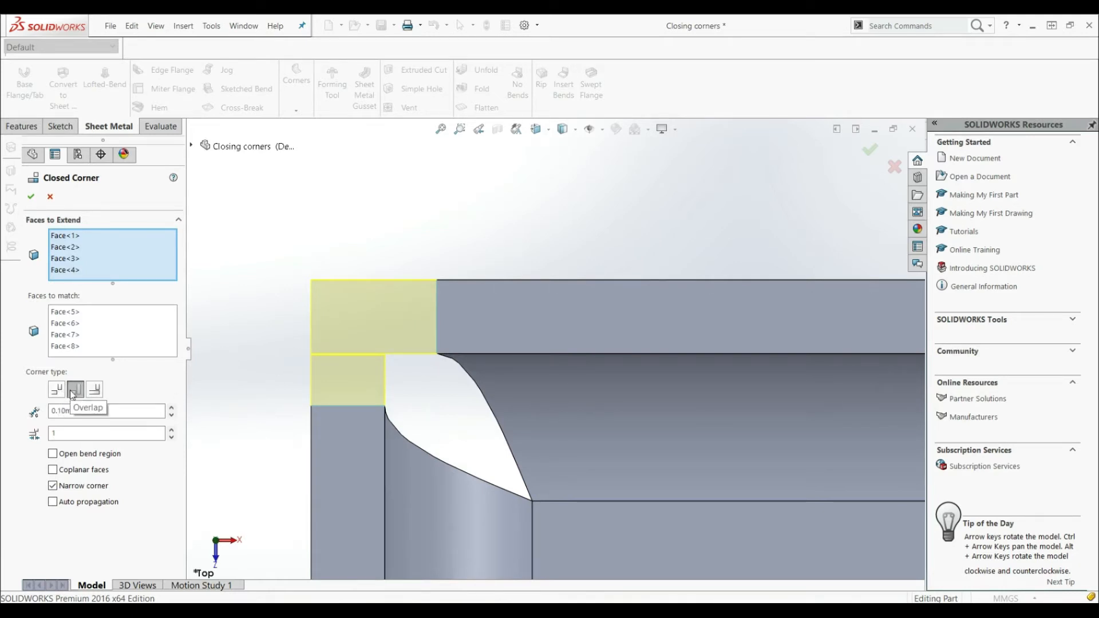
scroll(566, 344, "down", 3)
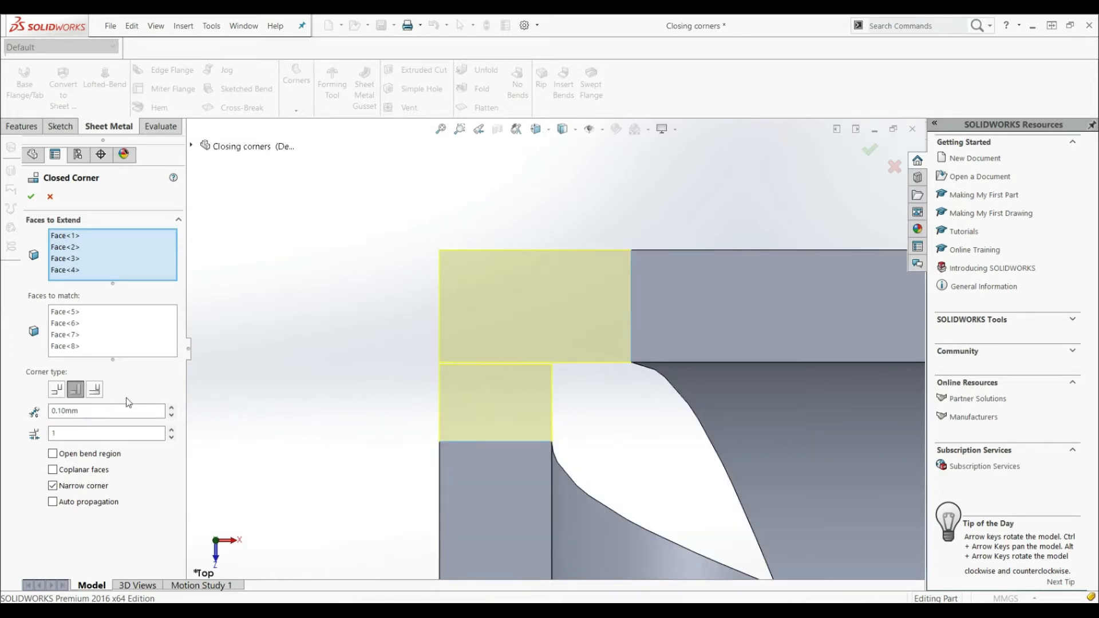
scroll(533, 363, "down", 5)
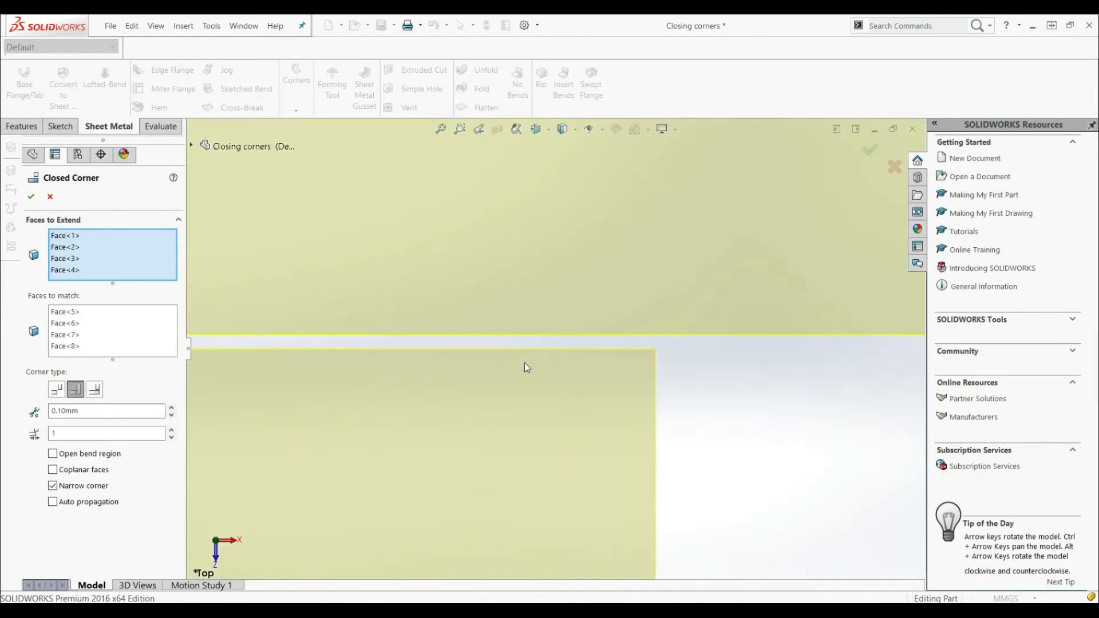
Step: Try a gap distance of 1.10 mm on the overlap corners, and set it back to 0.10 mm
left_click(170, 407)
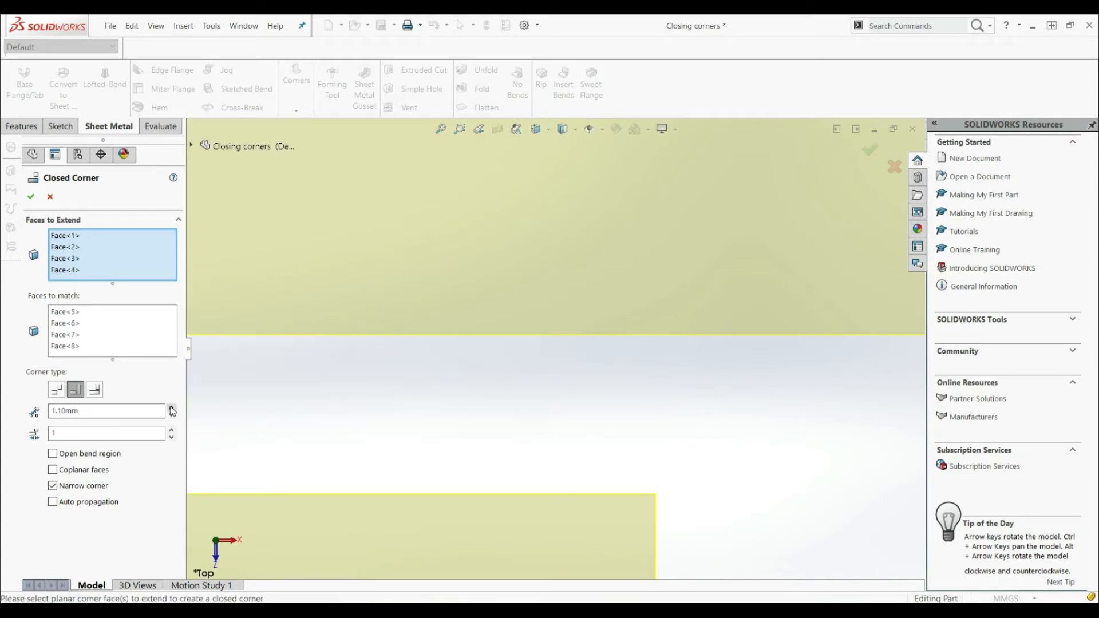
scroll(458, 417, "up", 5)
scroll(561, 375, "down", 2)
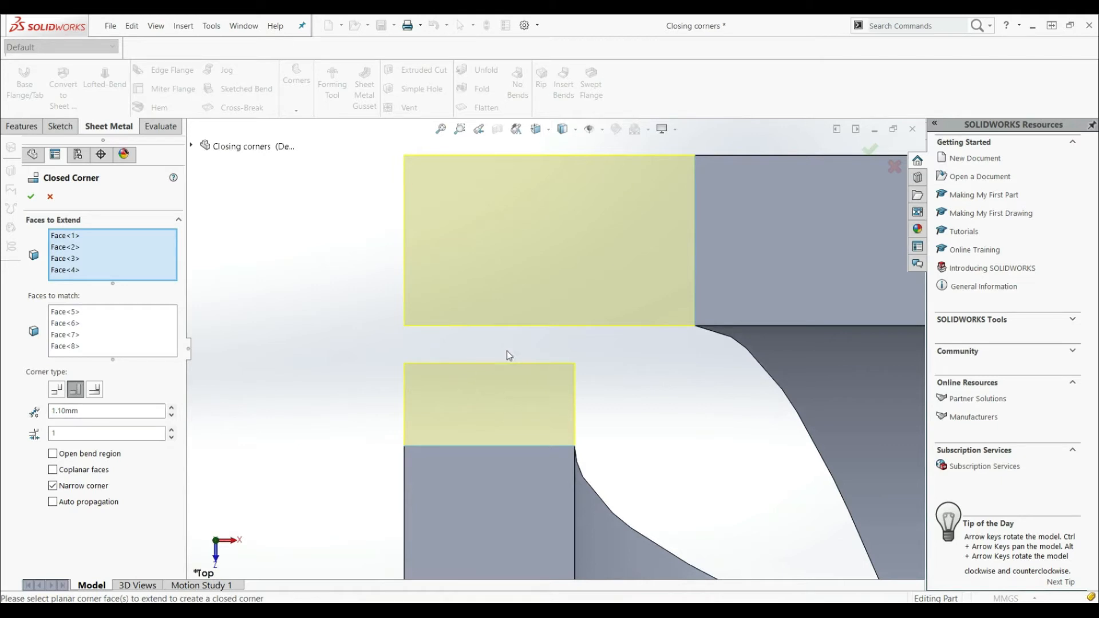
double_click(101, 412)
key("BackSpace")
type(".1")
key("Return")
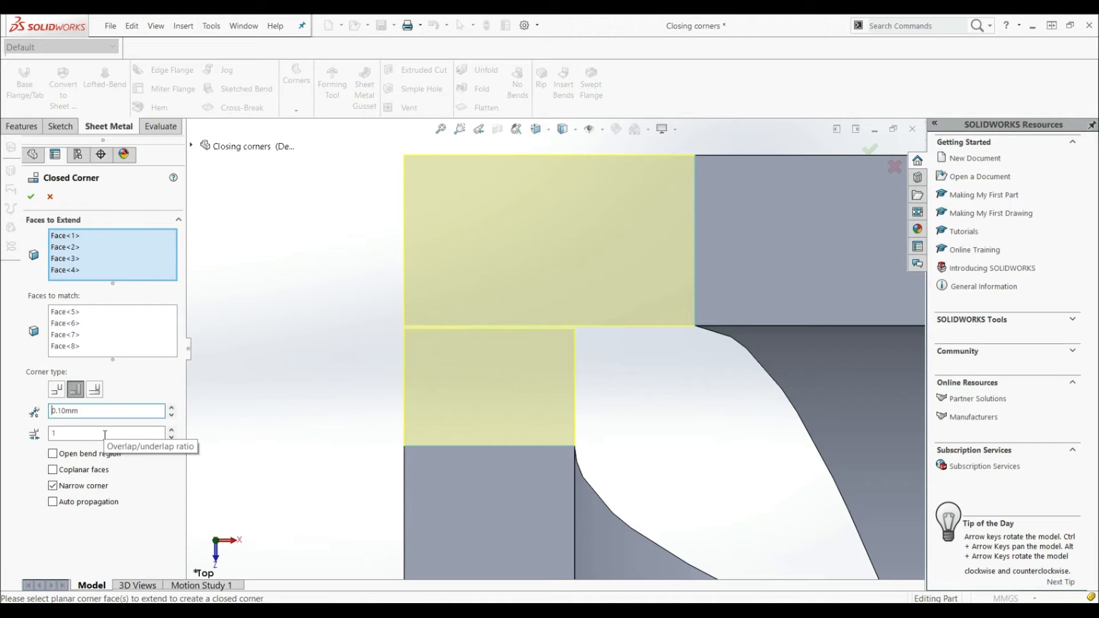
Step: Try overlap/underlap ratios of 0.5 and 0 on the corners, and set the ratio back to 1
scroll(488, 174, "down", 3)
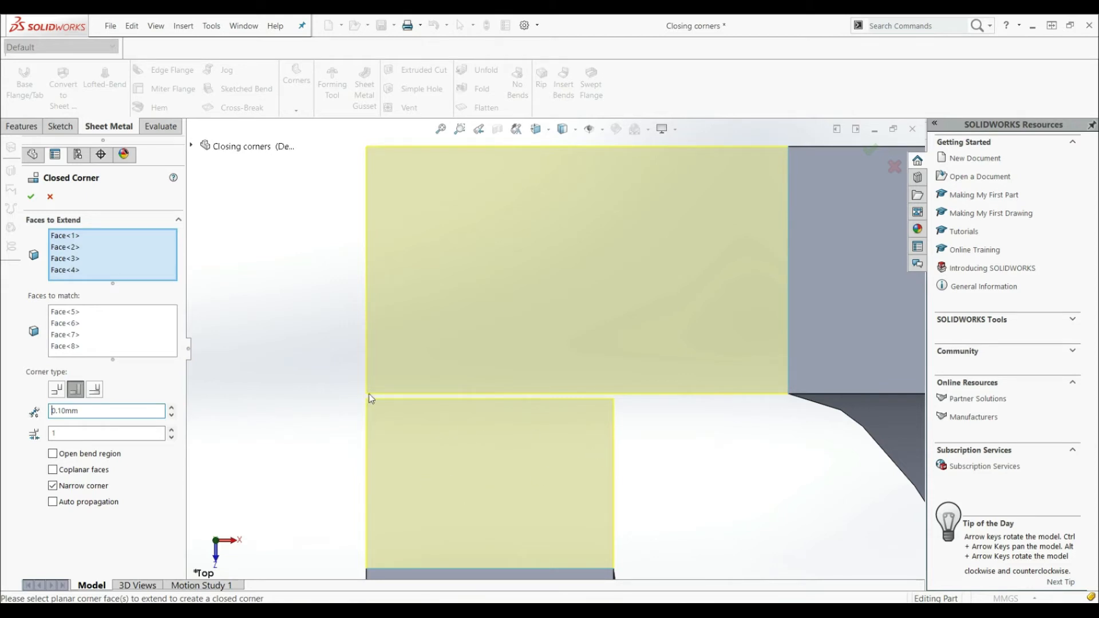
left_click(139, 432)
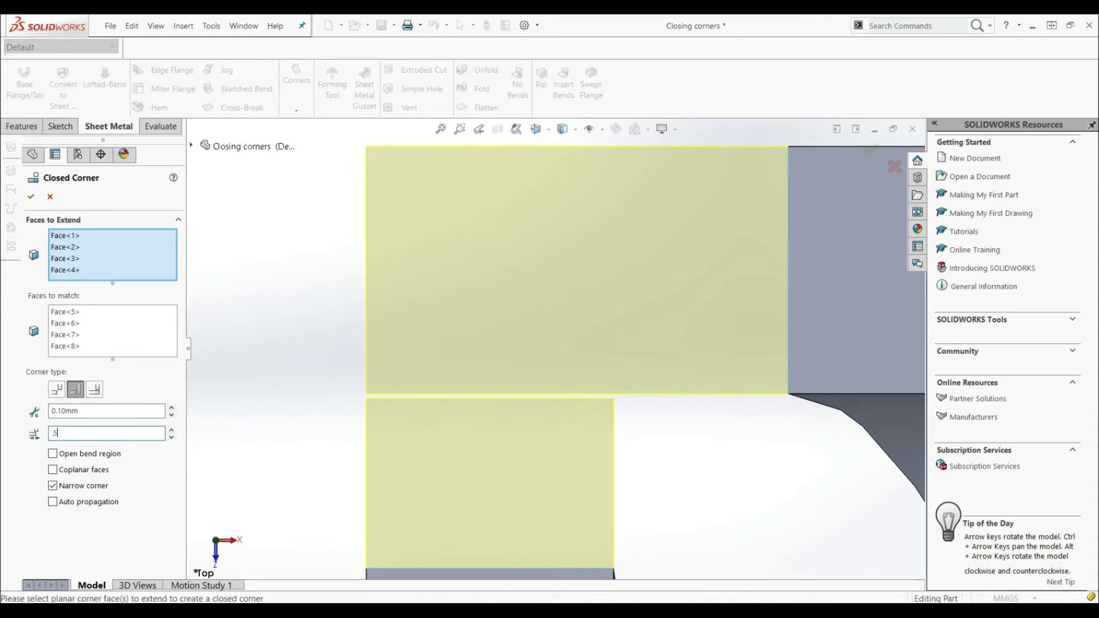
key("Return")
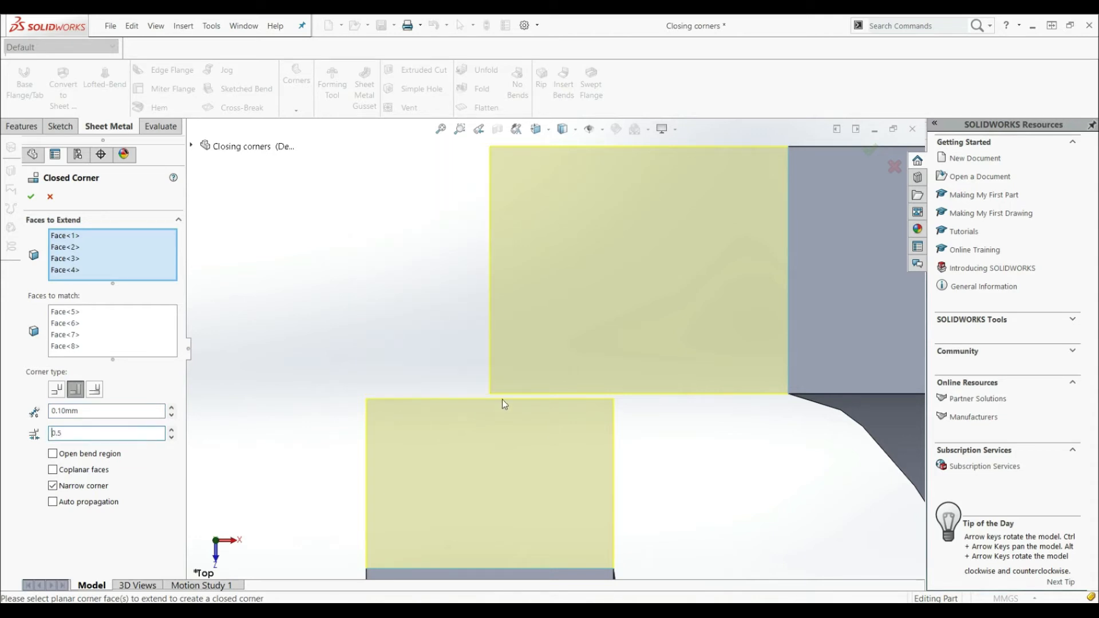
scroll(509, 399, "up", 5)
scroll(597, 317, "down", 4)
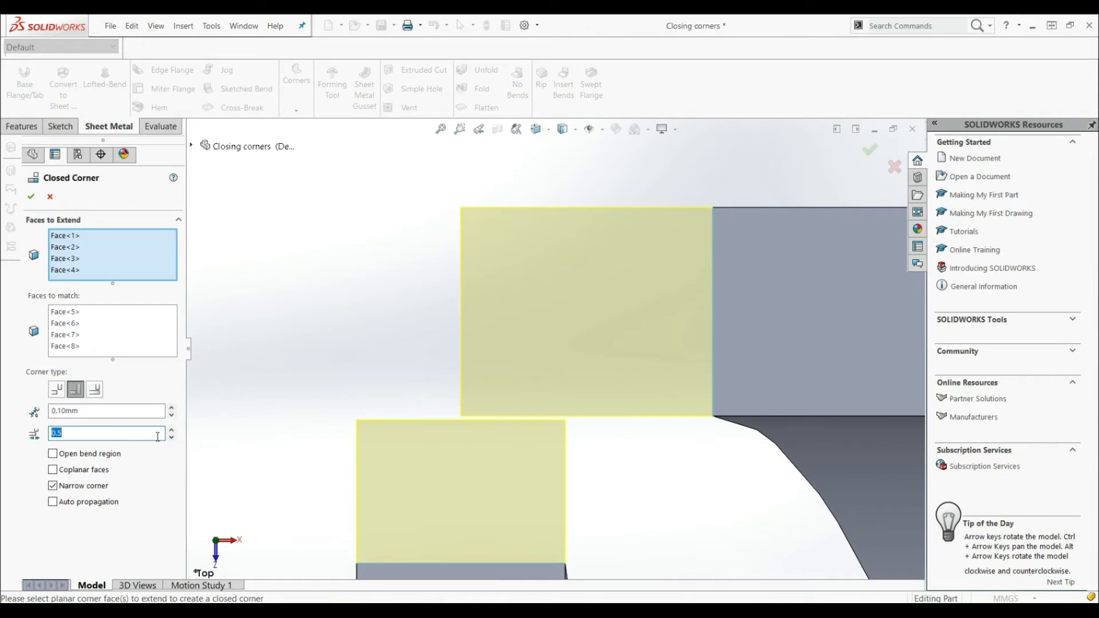
type("0")
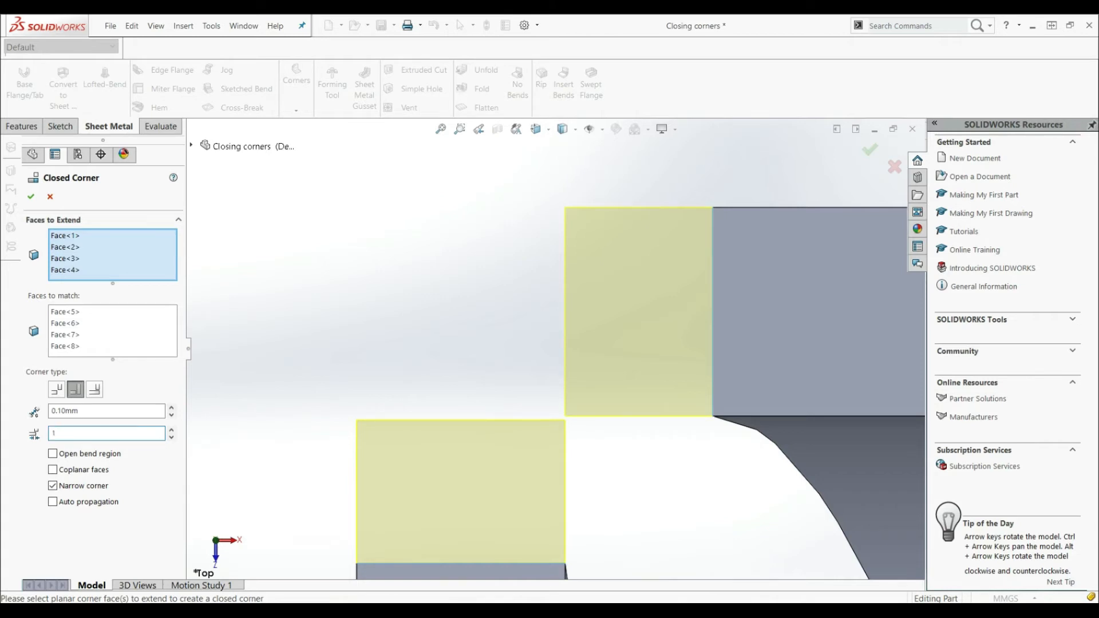
Step: Try the underlap corner type, and change the closed corners to the butt type
left_click(95, 390)
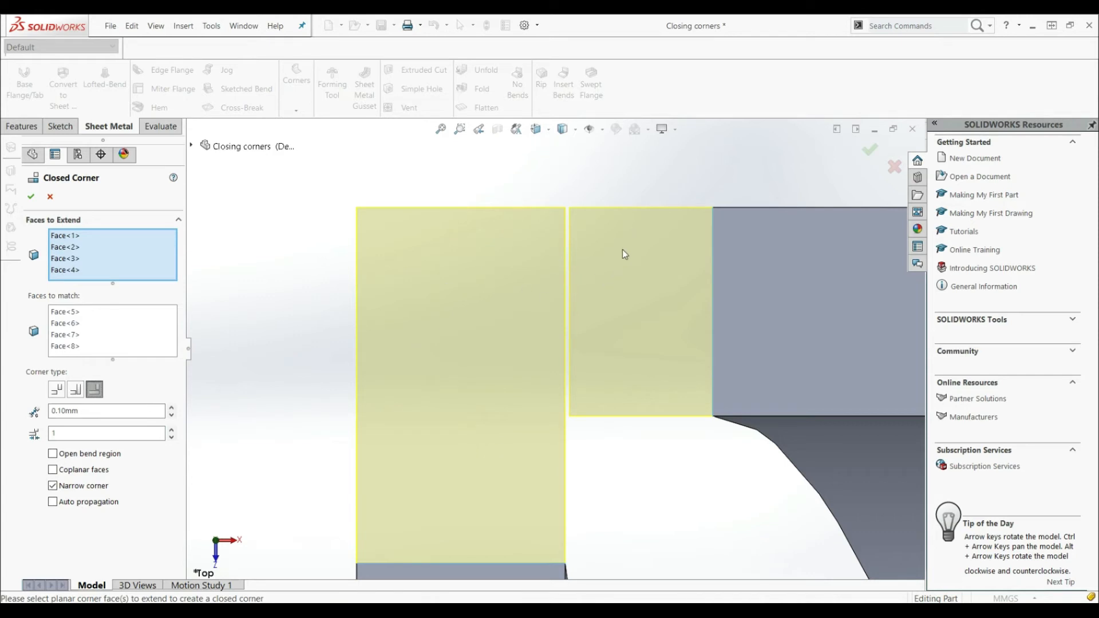
left_click(56, 390)
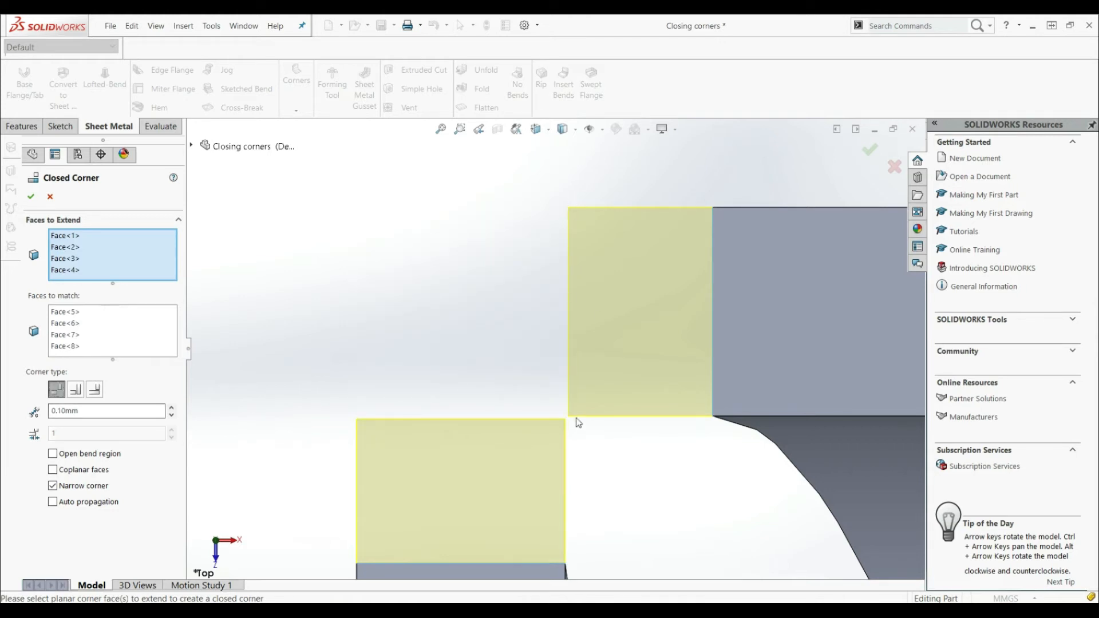
Step: Try a gap distance of 1.10 mm on the butt corners, and restore it to 0.10 mm
left_click(176, 409)
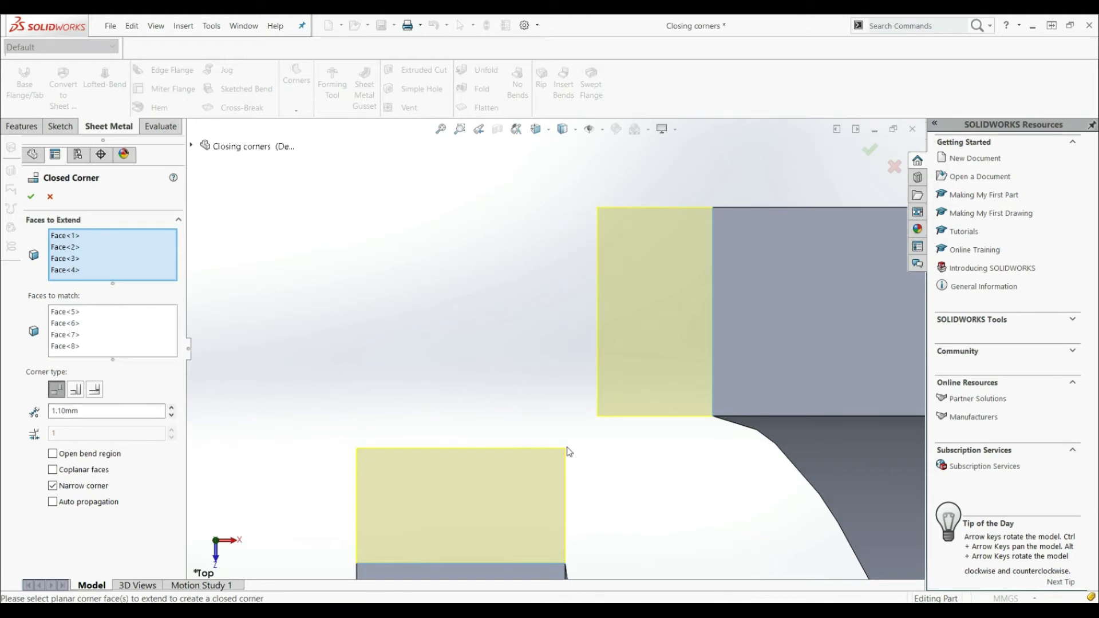
double_click(91, 412)
key("BackSpace")
type("0.10")
key("Return")
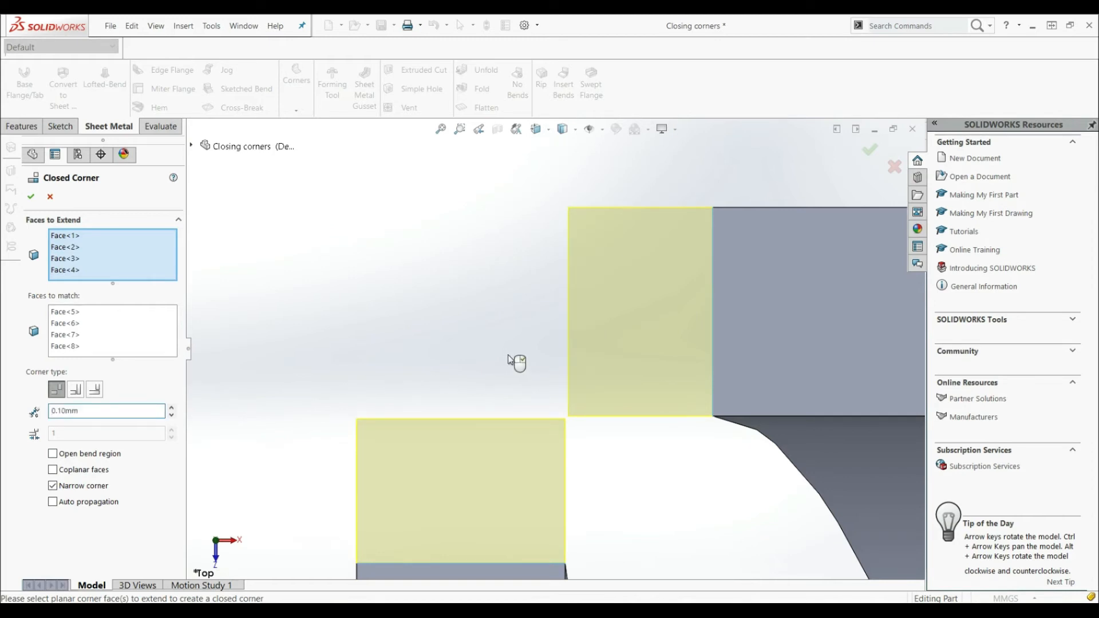
Step: Apply the closed corner edits with Open bend region turned off and inspect the bend area inside the corner
scroll(572, 353, "up", 4)
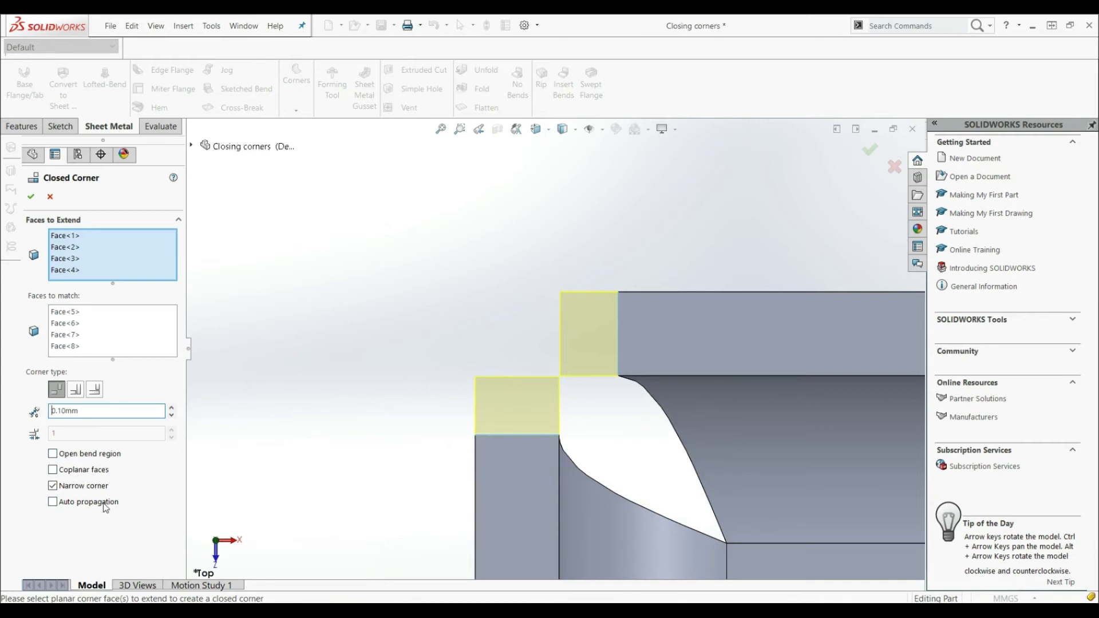
middle_click_drag(562, 489, 533, 399)
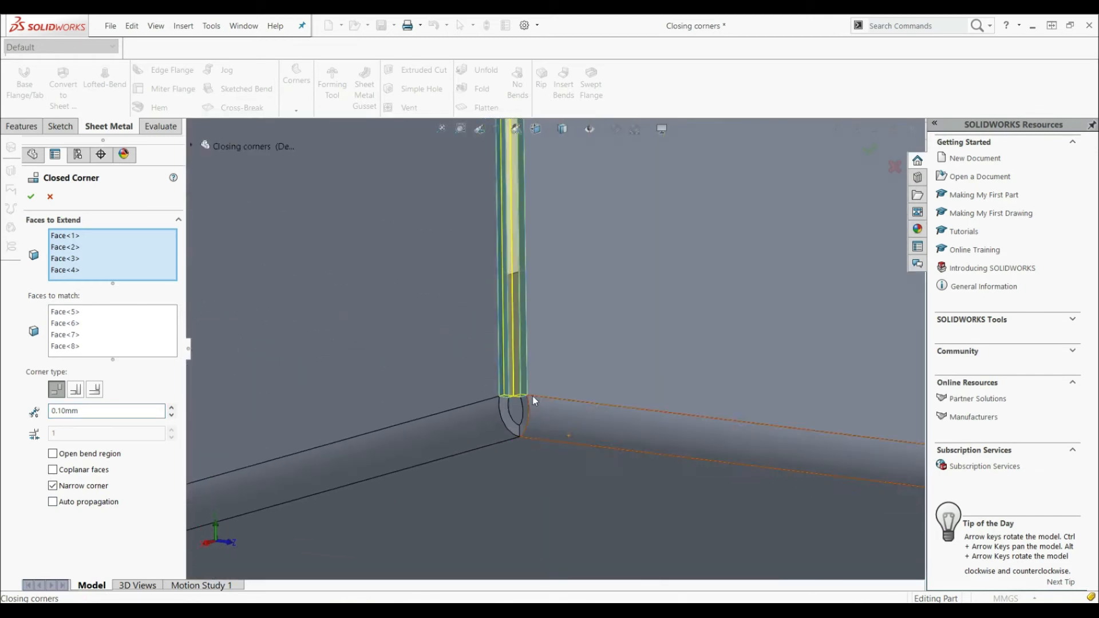
scroll(530, 400, "down", 10)
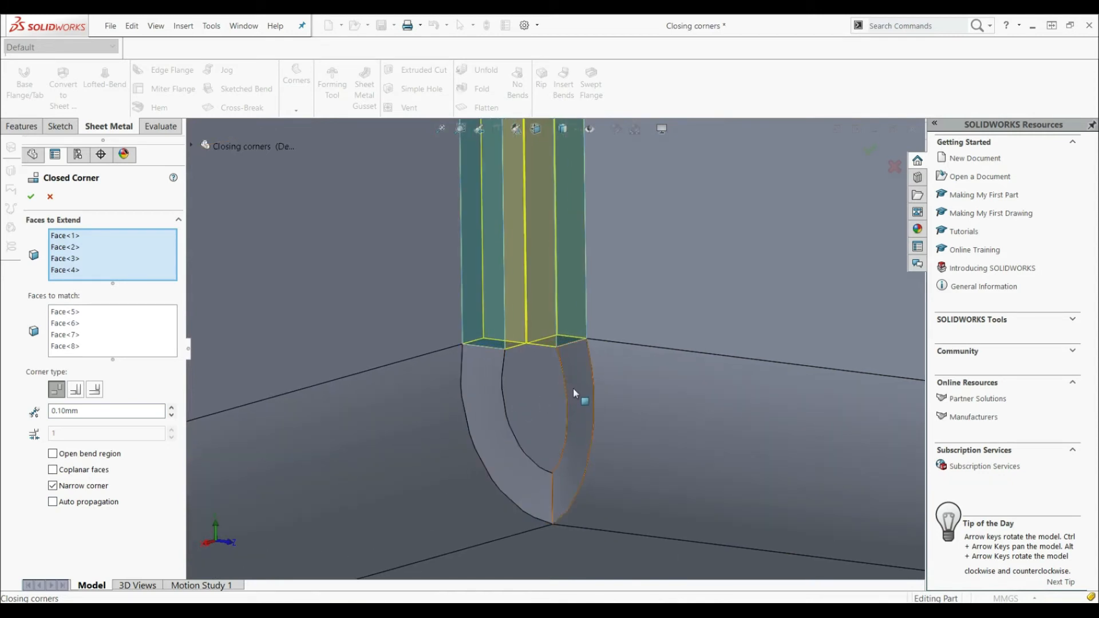
scroll(574, 396, "up", 8)
scroll(578, 201, "down", 3)
middle_click_drag(579, 200, 556, 186)
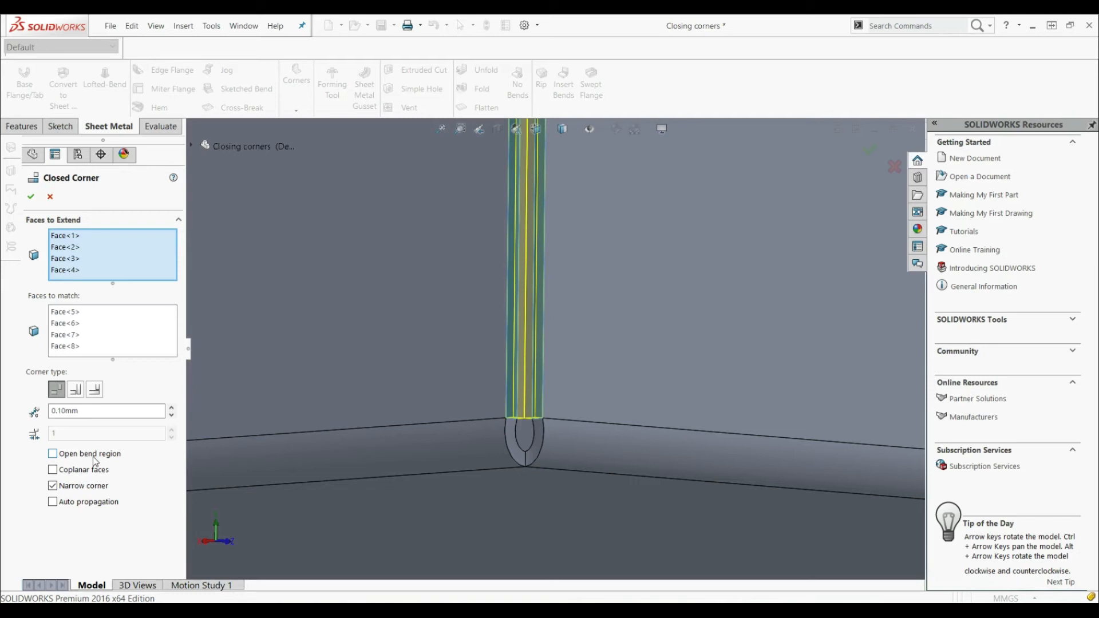
left_click(52, 454)
left_click(52, 455)
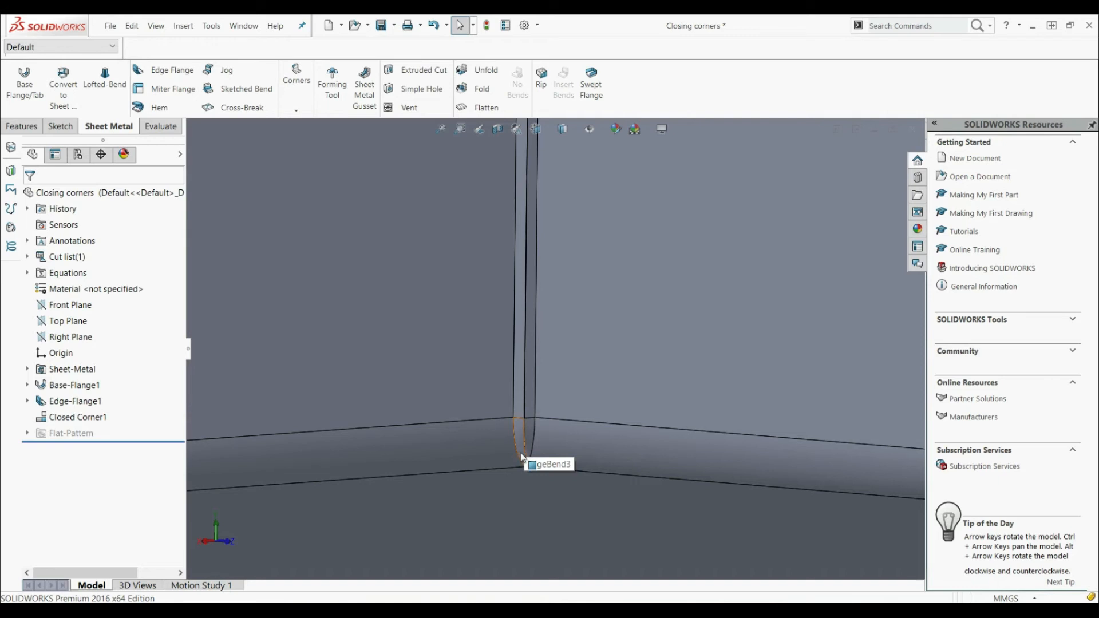
Step: Edit the closed corner feature to turn on Open bend region and apply the change
left_click(78, 423)
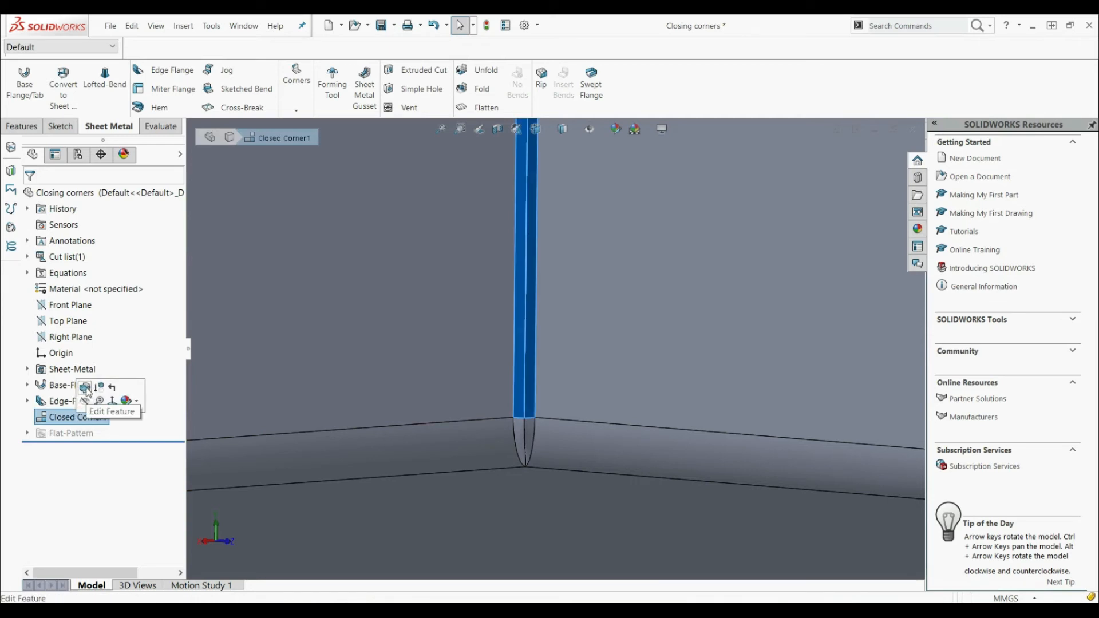
left_click(88, 390)
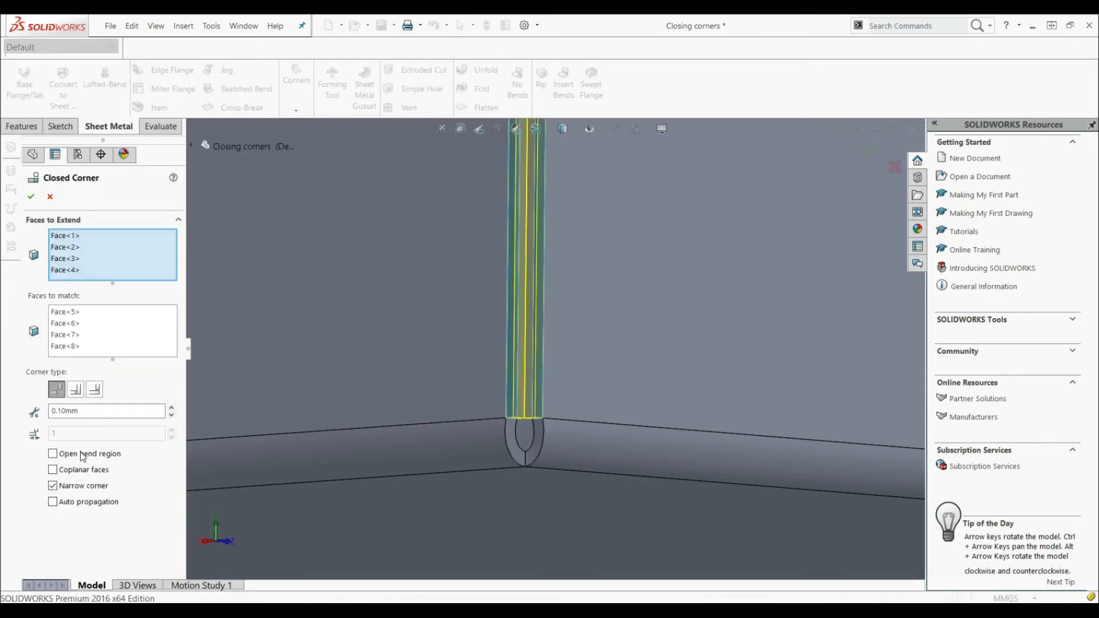
left_click(82, 458)
left_click(31, 196)
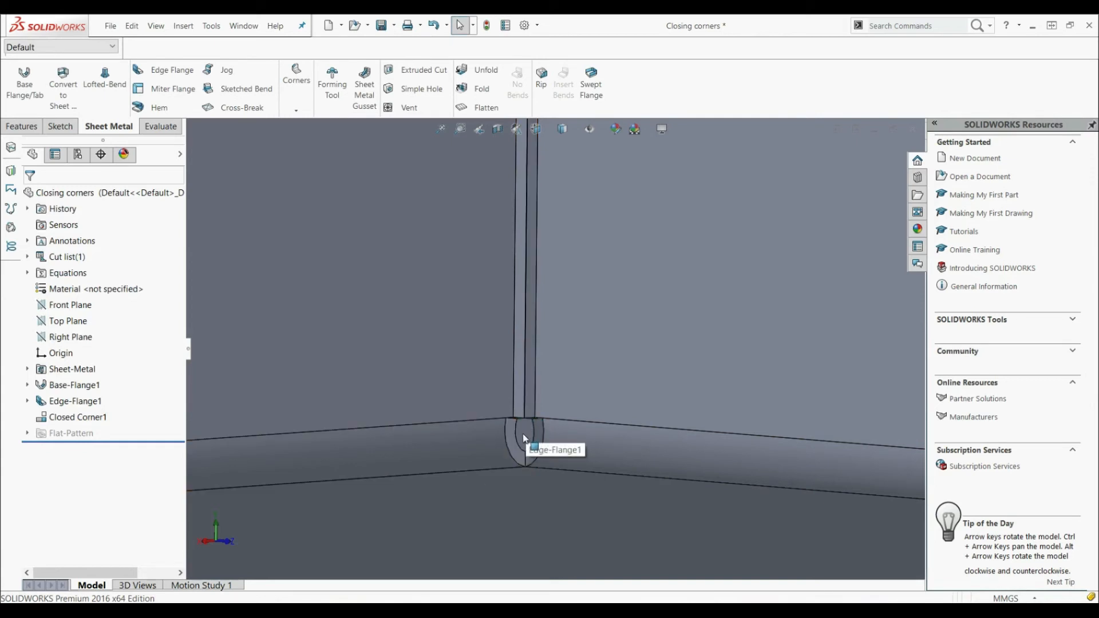
Step: Edit the closed corner feature to turn off Narrow corner, apply it, and inspect the opening in the bend area
left_click(59, 420)
left_click(68, 385)
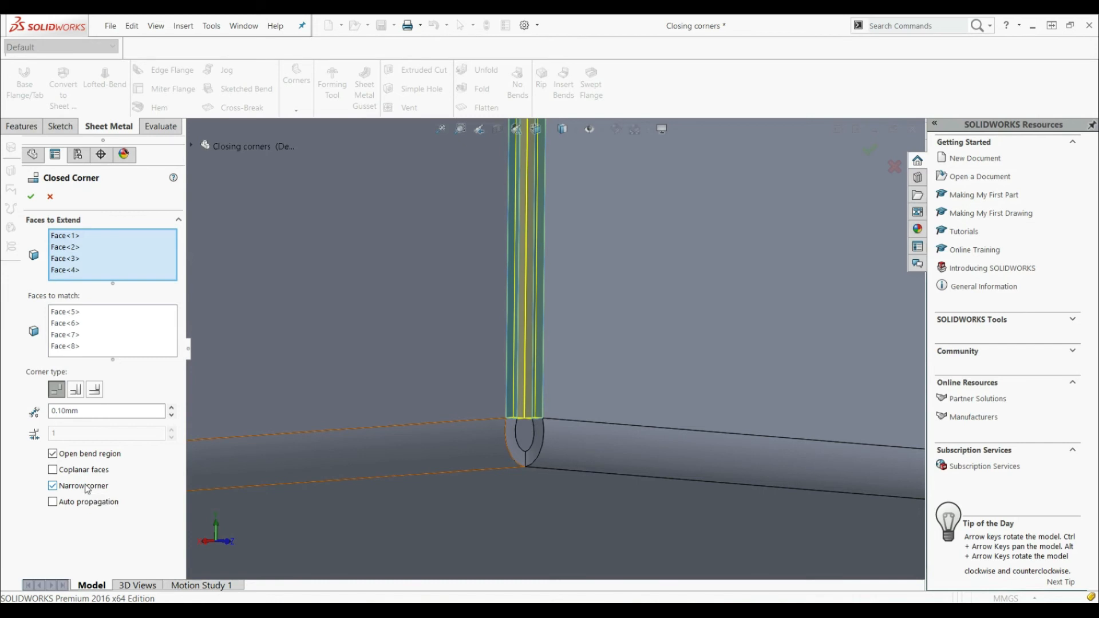
left_click(31, 196)
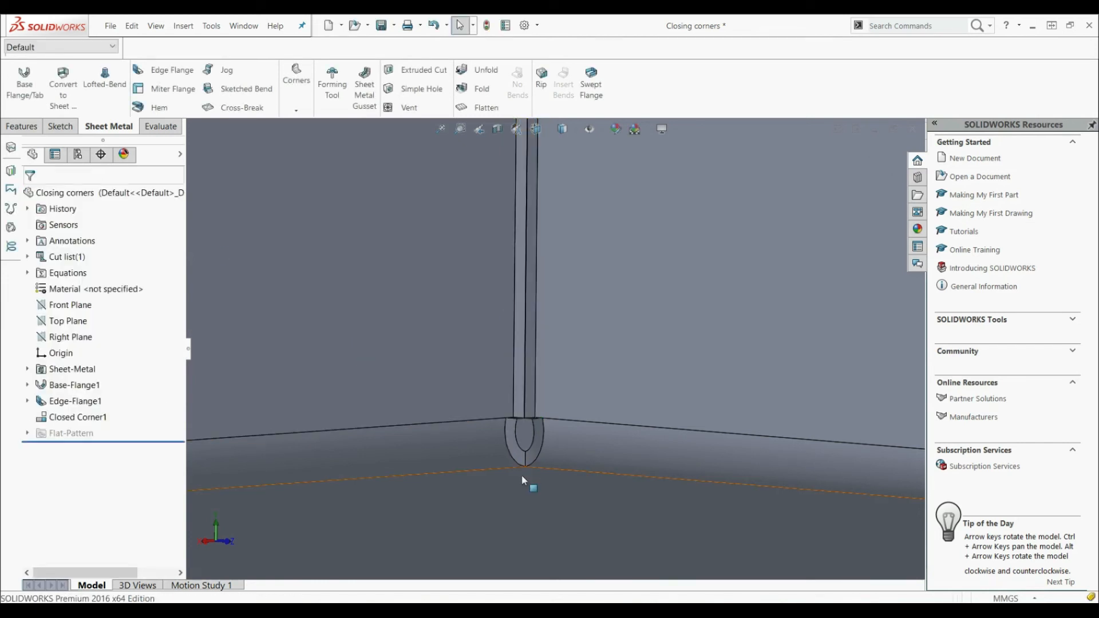
left_click(533, 430)
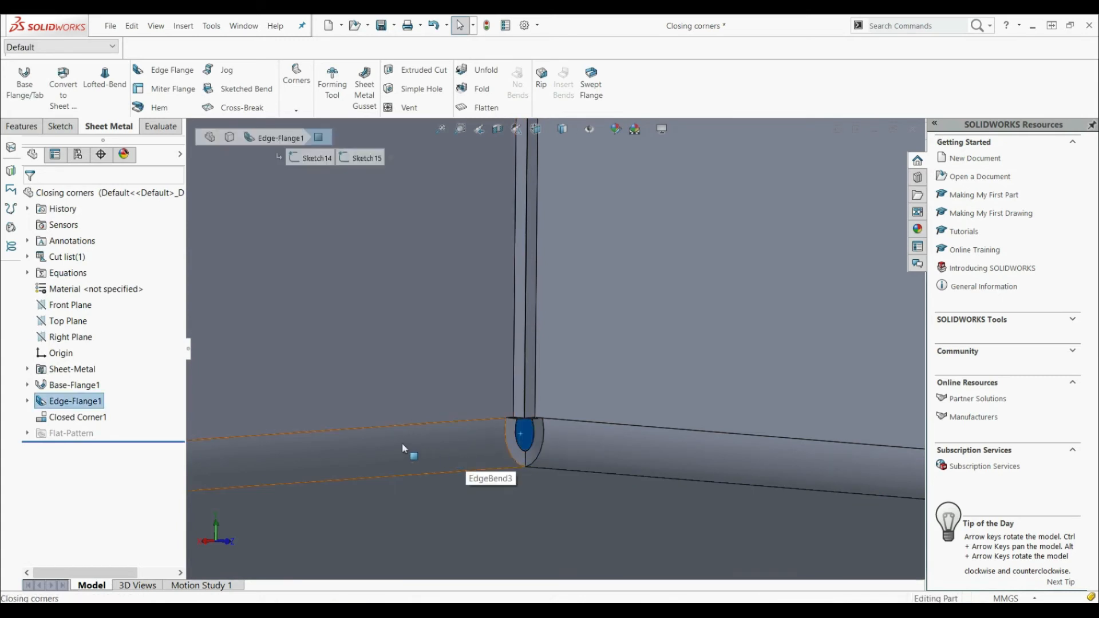
Step: Reopen the closed corner feature to review its remaining options, and close it
left_click(76, 417)
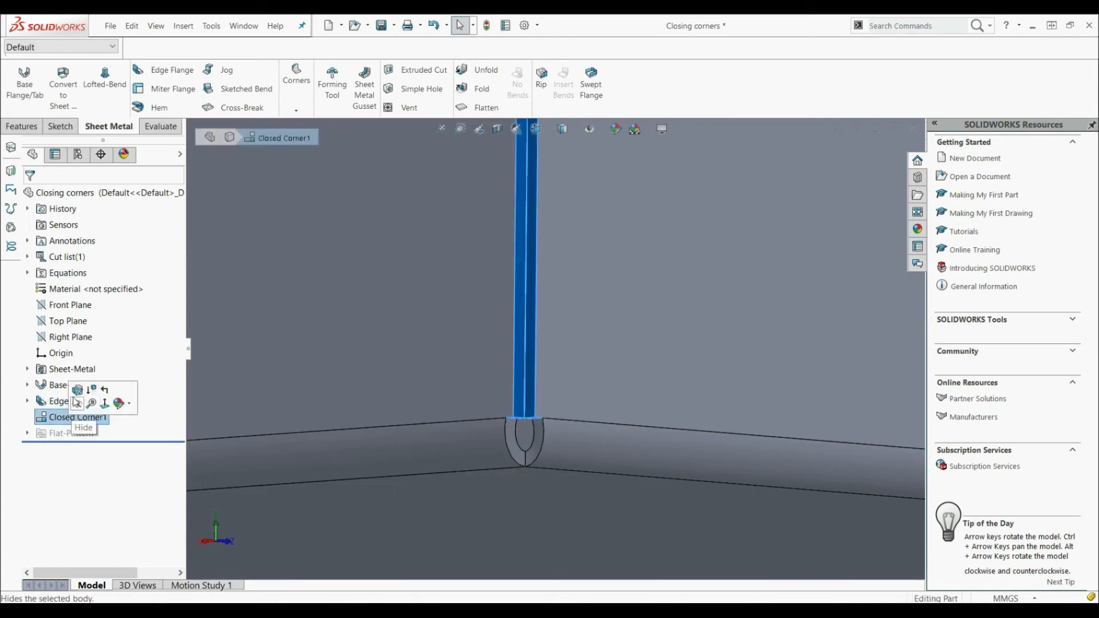
left_click(80, 391)
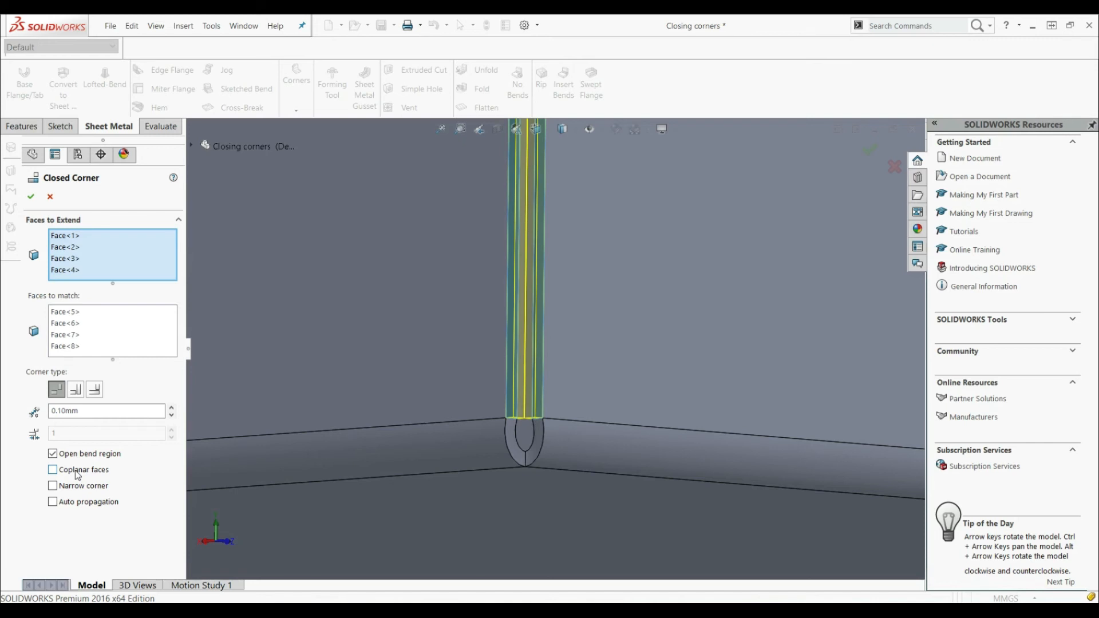
left_click(31, 196)
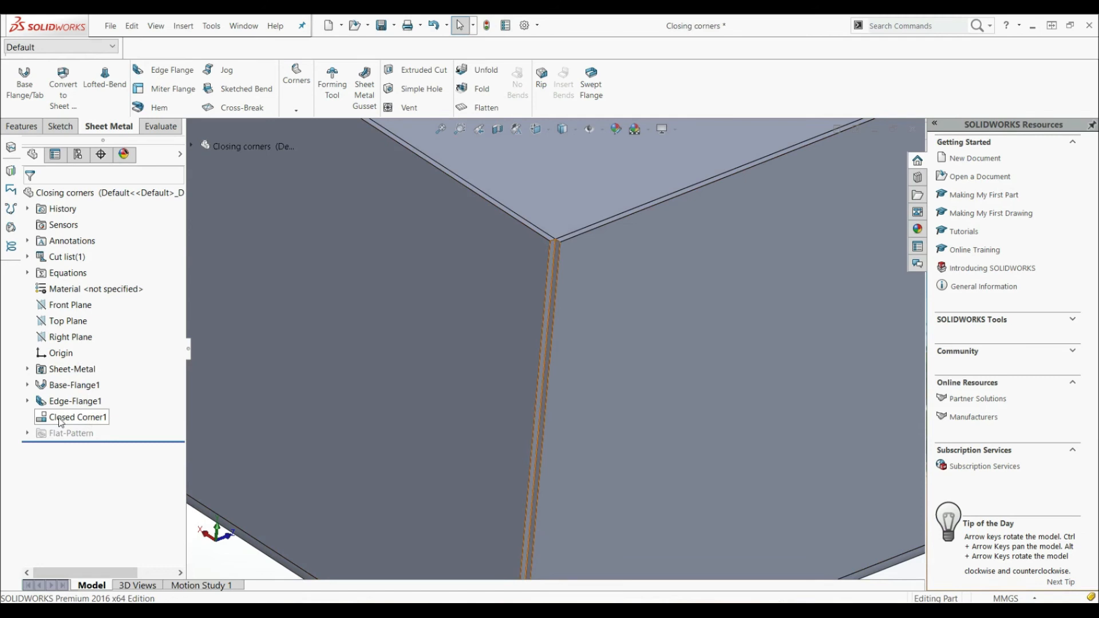
Step: Delete the existing closed corner feature from the sheet metal box and confirm the deletion
right_click(60, 422)
left_click(91, 449)
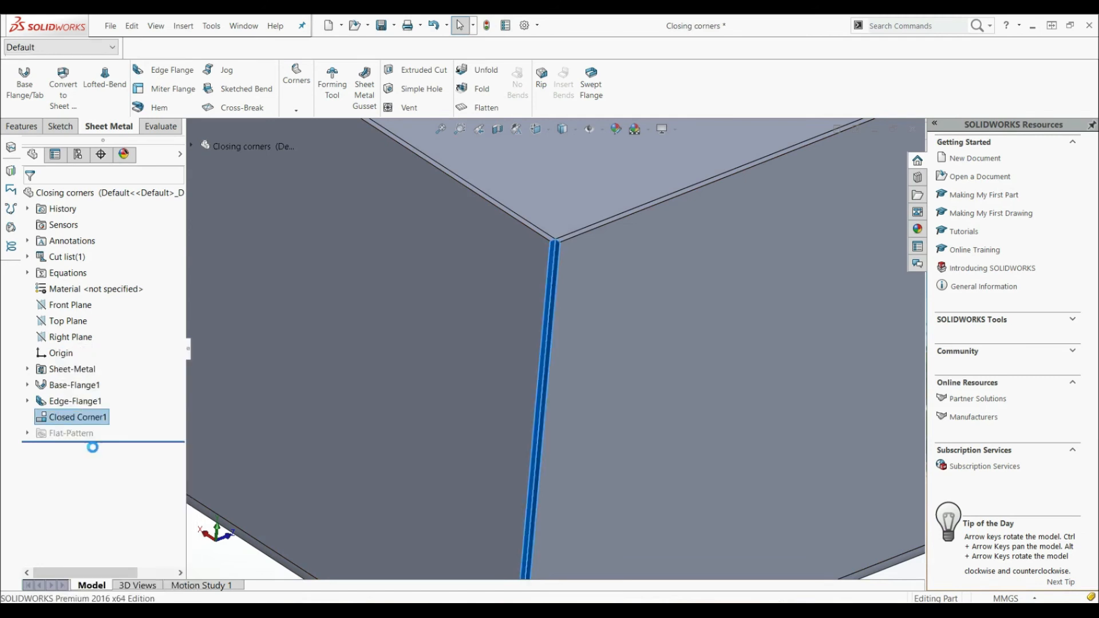
left_click(461, 195)
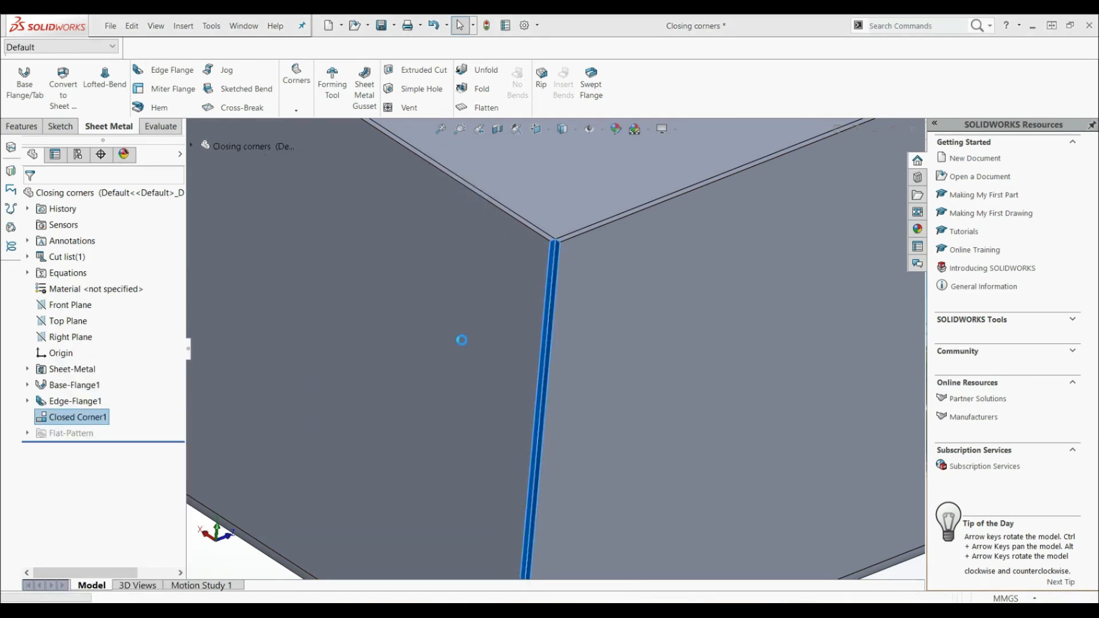
scroll(462, 341, "up", 6)
scroll(559, 363, "down", 3)
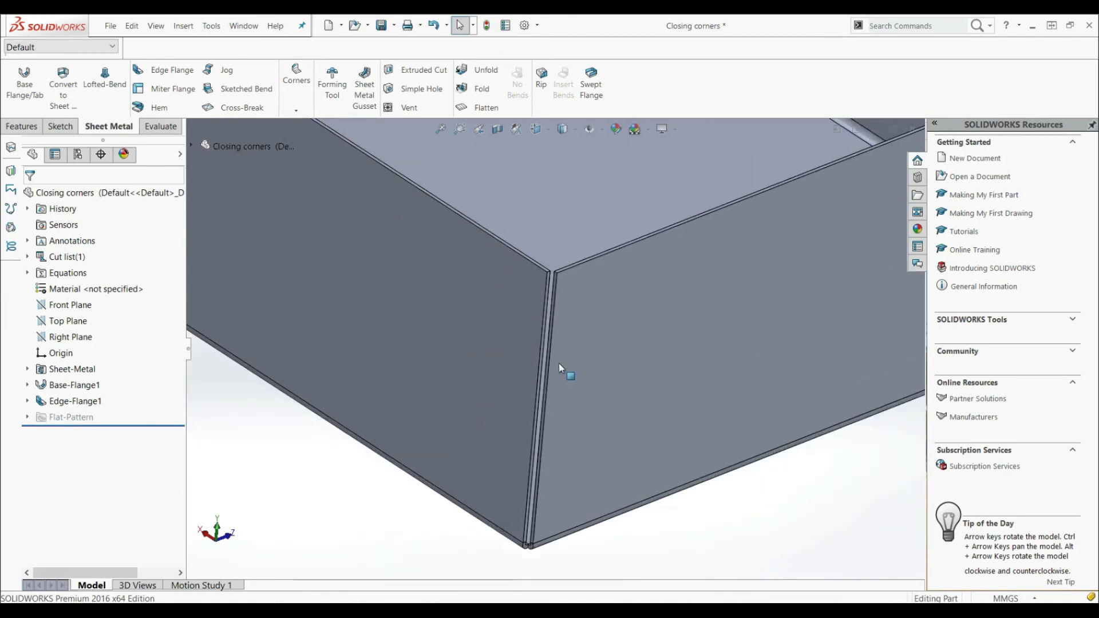
Step: Sketch a circle of about 51 mm radius on the box's outer flange face, centred on its vertical corner edge
left_click(458, 342)
left_click(504, 307)
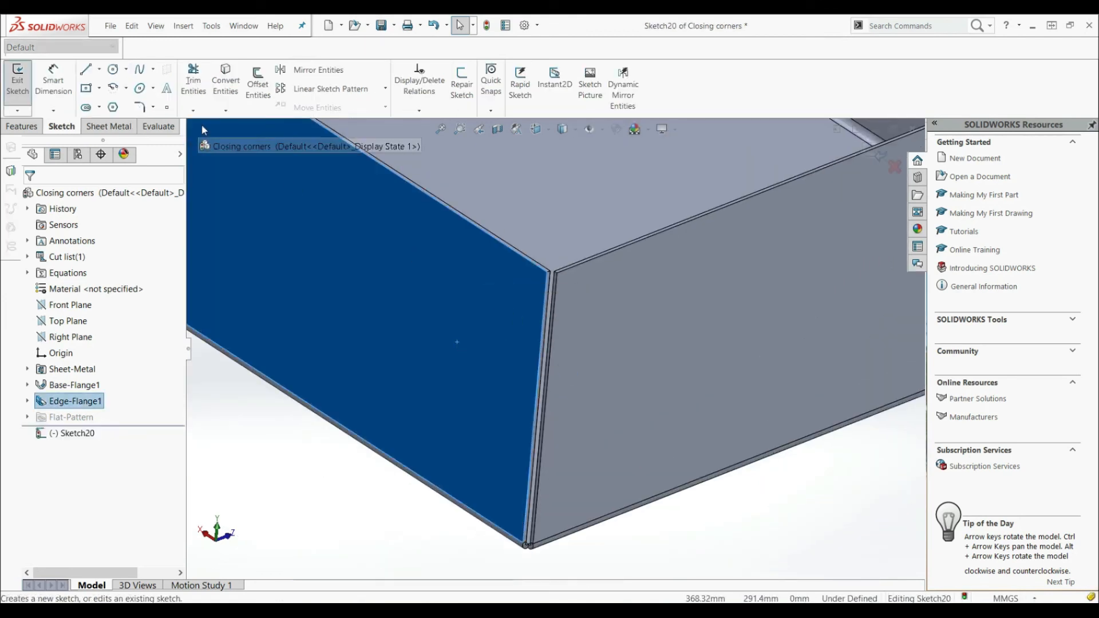
left_click(122, 71)
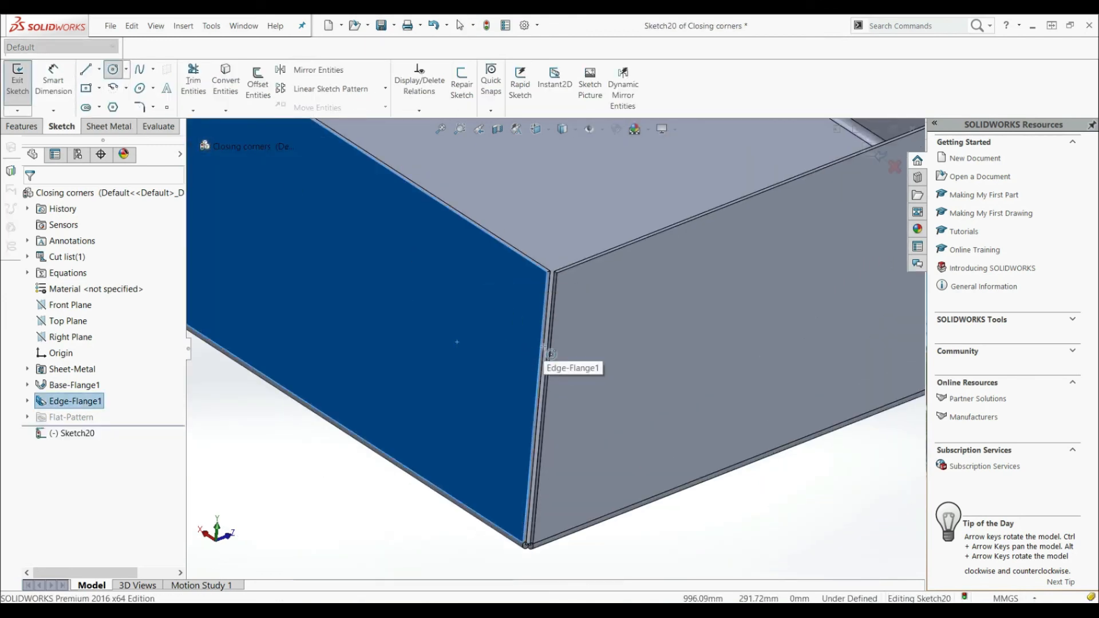
left_click(540, 345)
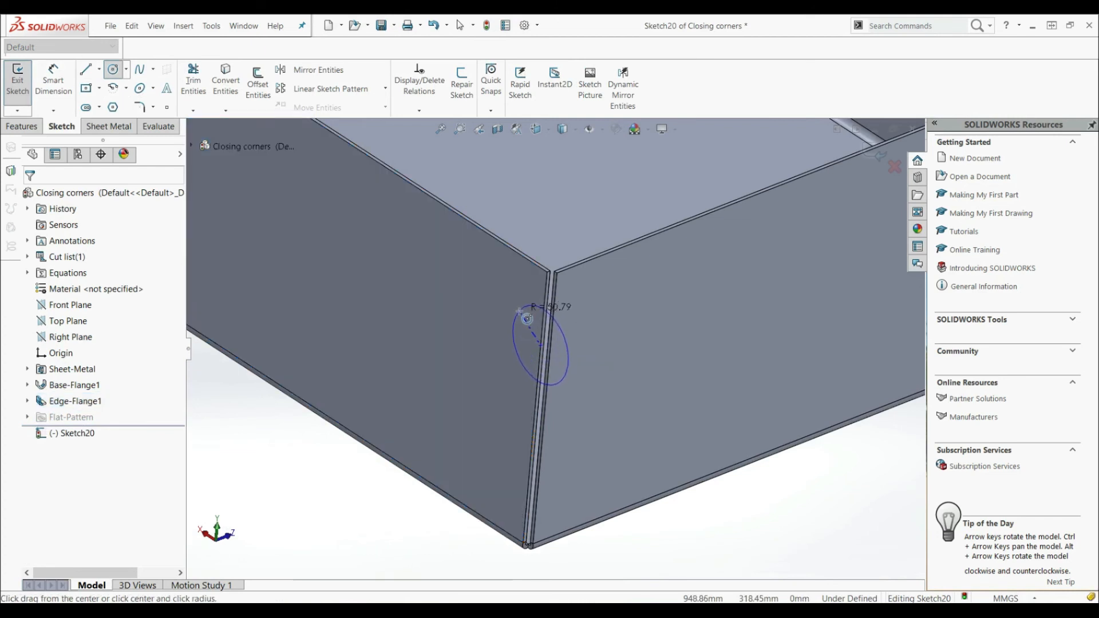
left_click(522, 315)
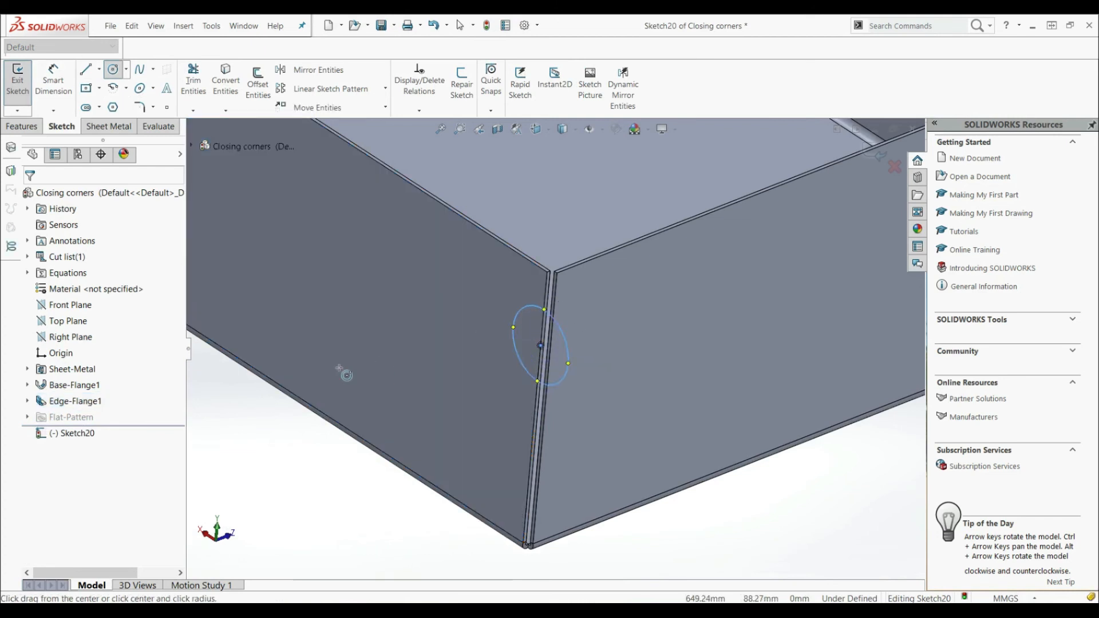
Step: Cut the circle out of the flange with a blind extruded cut linked to the sheet thickness and normal to the face
left_click(102, 127)
left_click(422, 70)
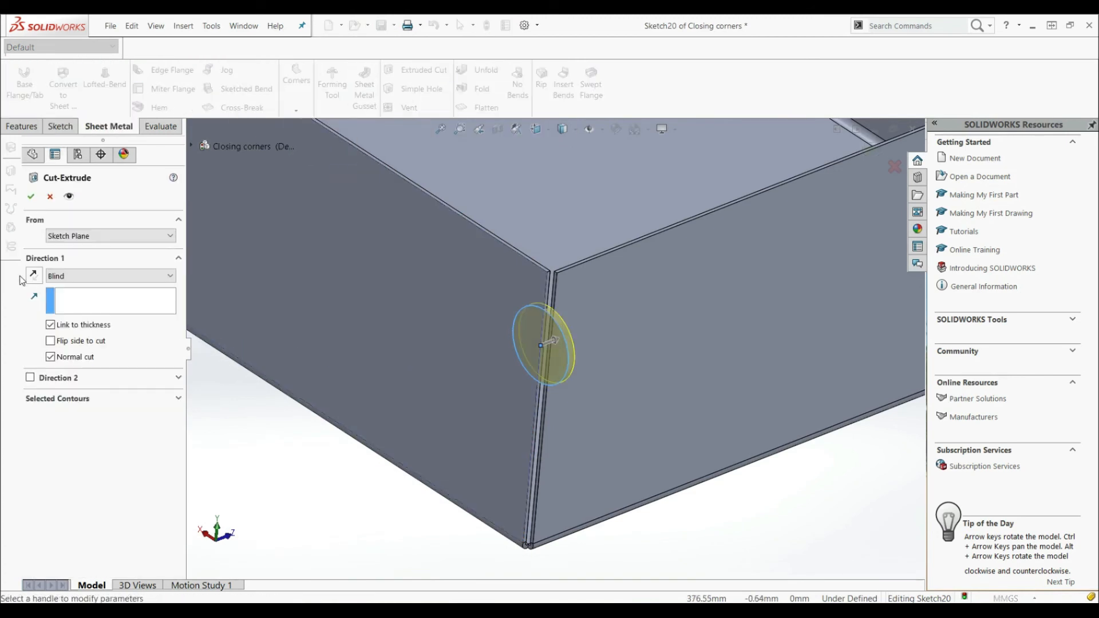
left_click(31, 196)
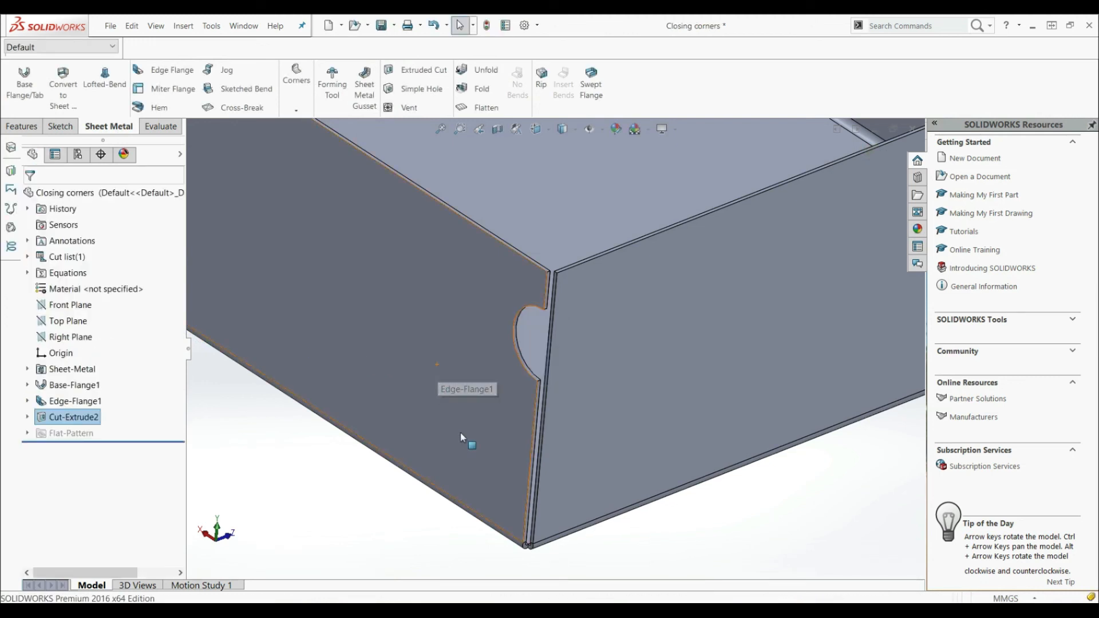
left_click(403, 555)
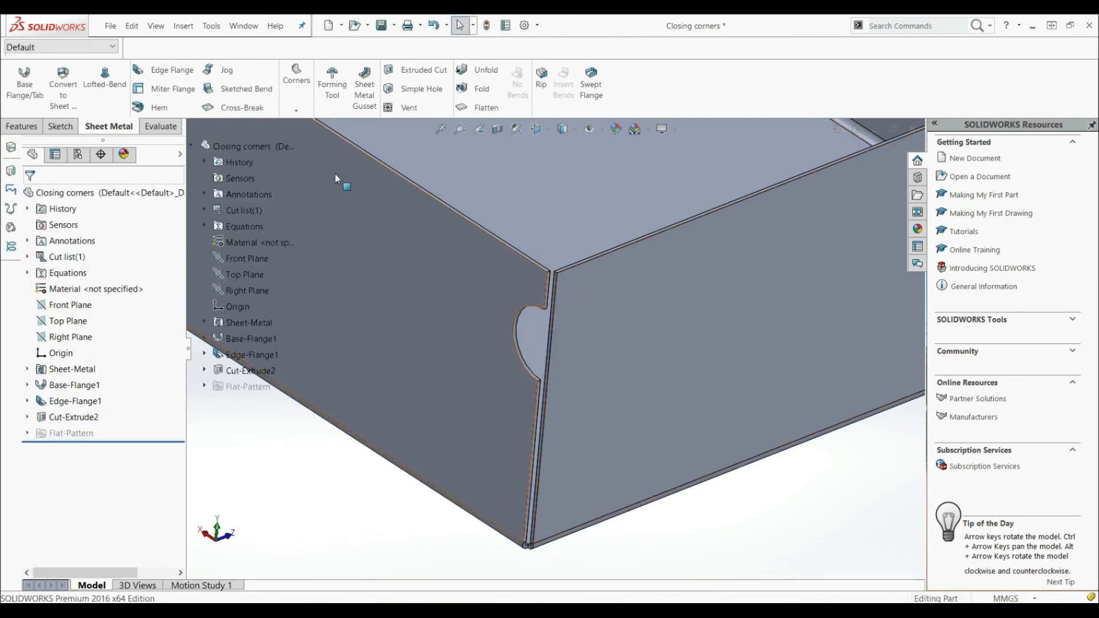
Step: Start a Closed Corner feature and select the flange's edge face below the circular notch as the face to extend
left_click(300, 93)
left_click(301, 125)
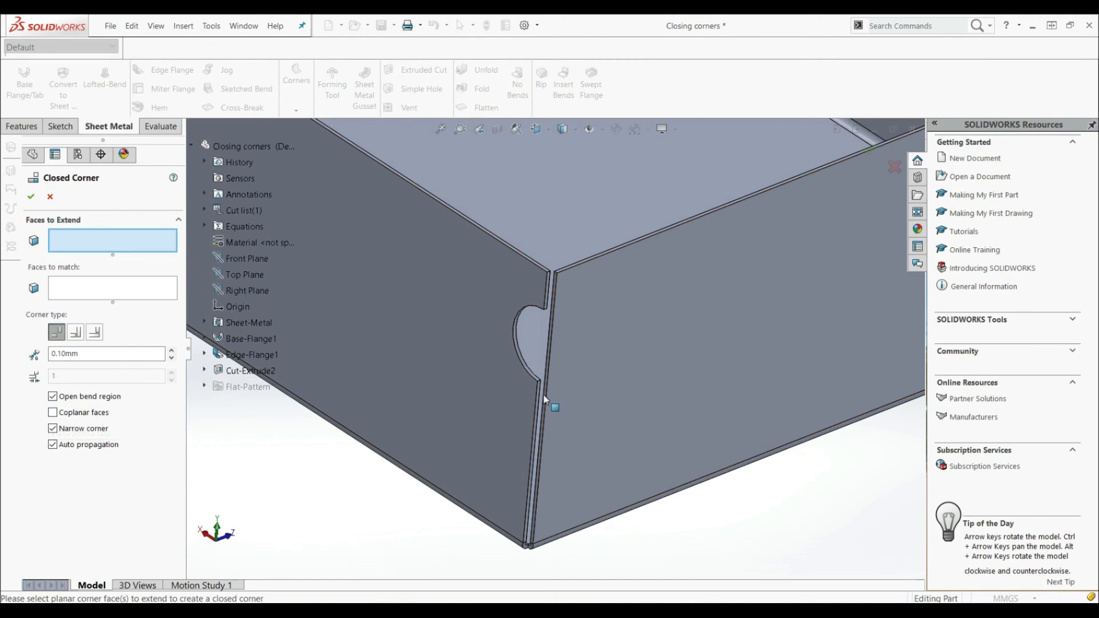
scroll(539, 400, "up", 5)
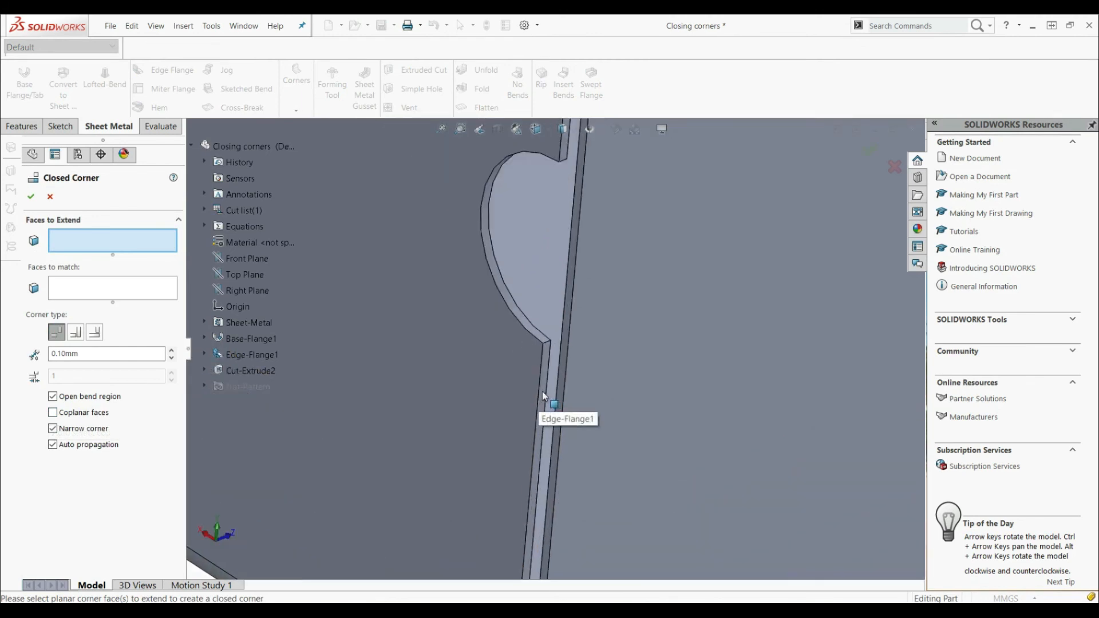
left_click(560, 393)
middle_click_drag(559, 392, 539, 348)
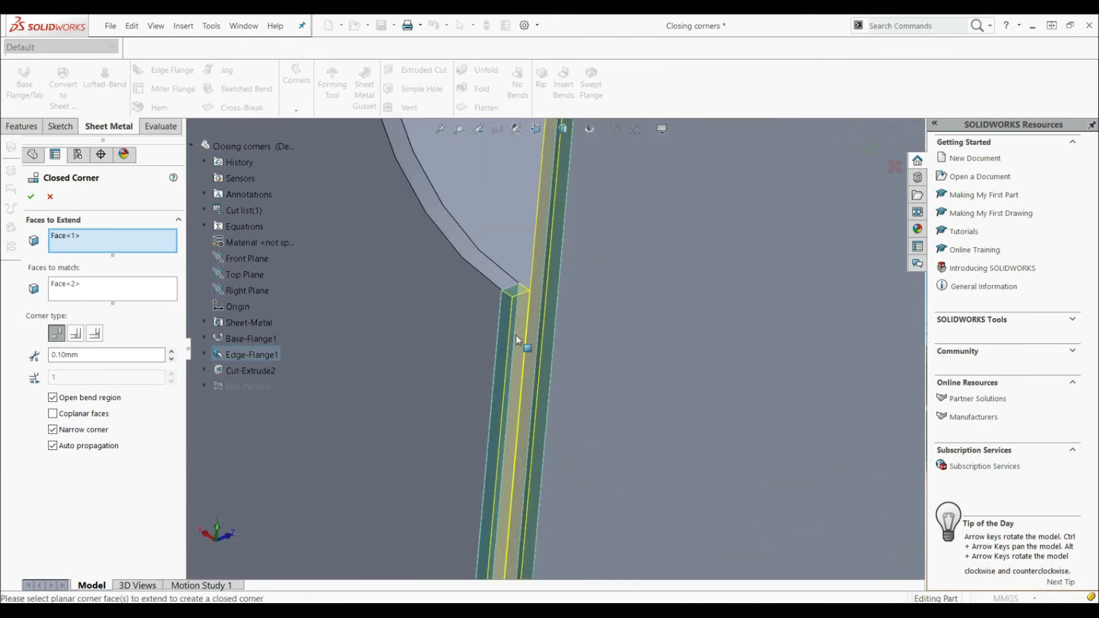
scroll(527, 373, "up", 8)
scroll(603, 249, "down", 3)
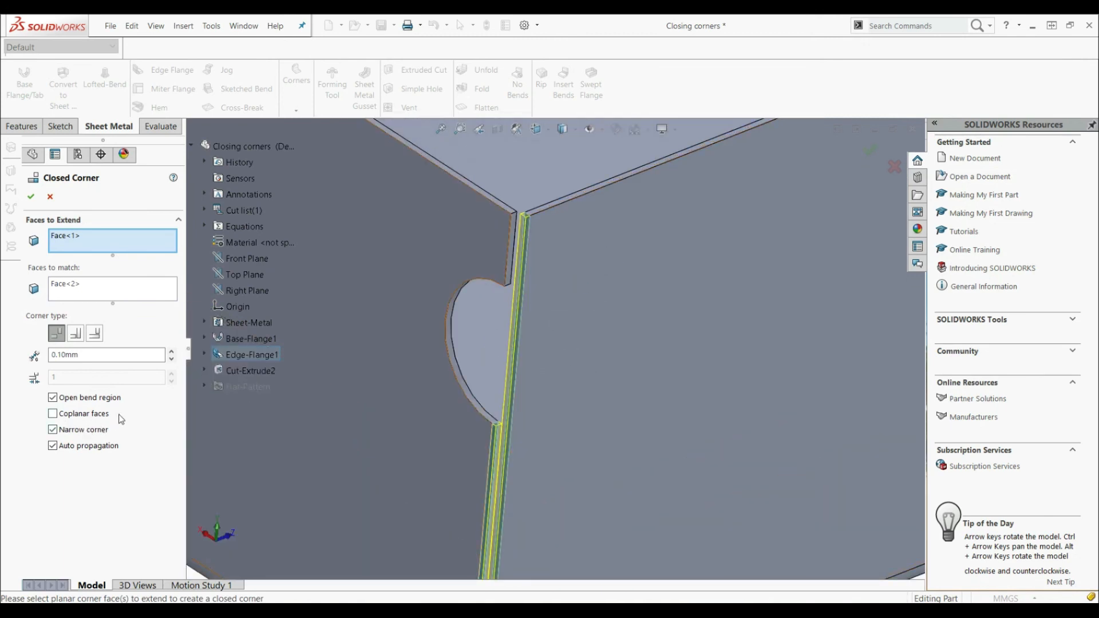
scroll(497, 409, "down", 4)
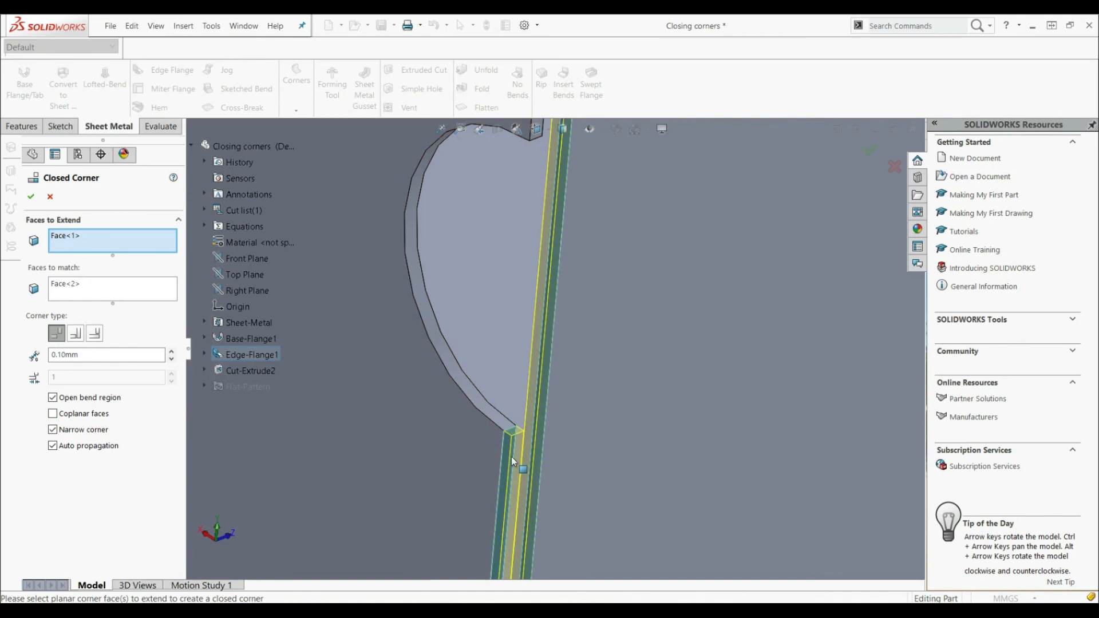
scroll(511, 450, "up", 5)
scroll(548, 252, "down", 3)
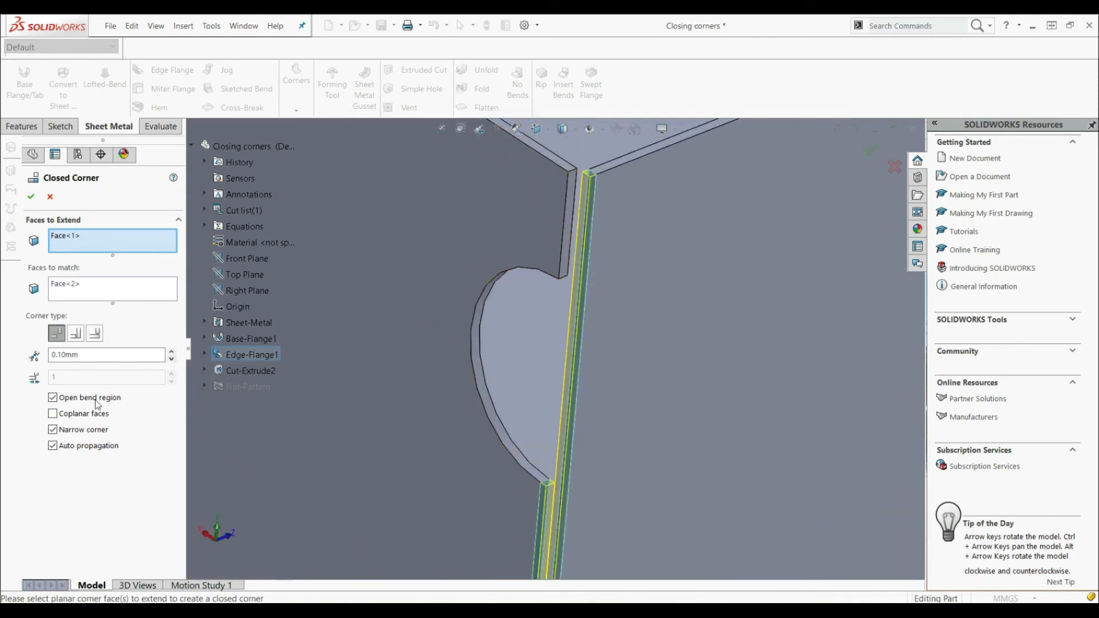
Step: Turn on Coplanar faces to include the edge face above the notch, and apply the closed corner
left_click(53, 417)
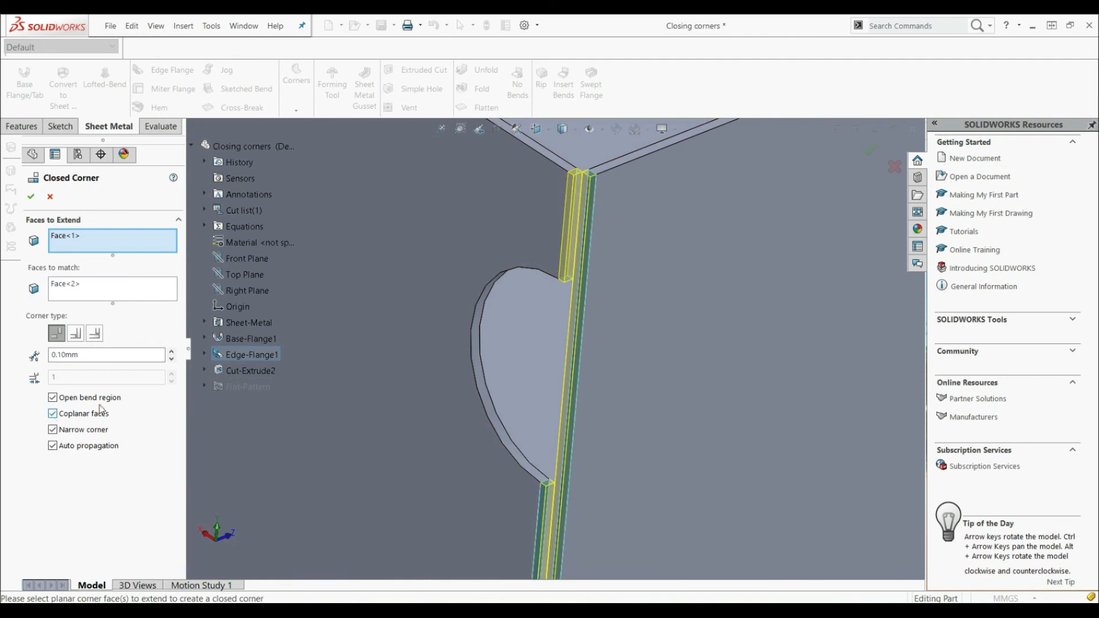
scroll(559, 507, "up", 2)
scroll(551, 338, "down", 4)
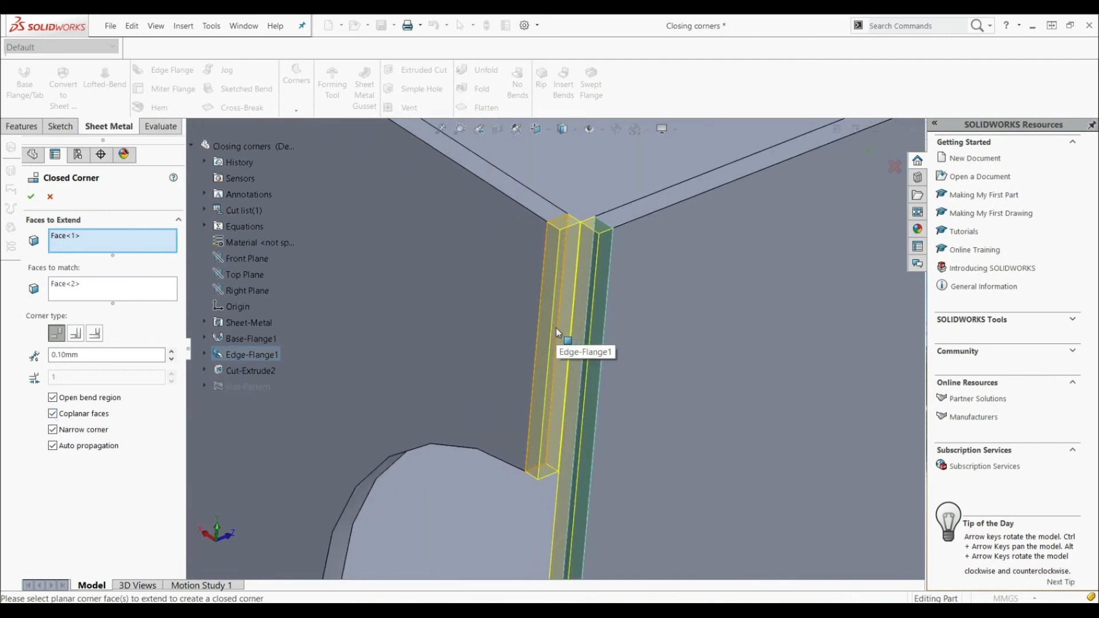
scroll(538, 335, "up", 2)
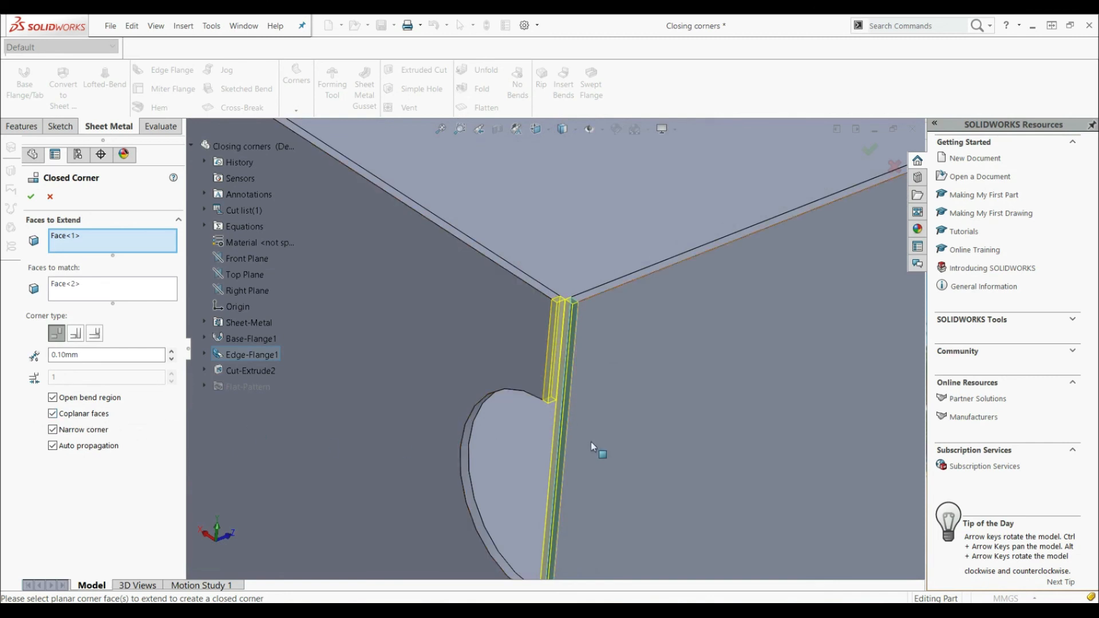
left_click(32, 197)
scroll(564, 315, "down", 1)
scroll(584, 409, "up", 6)
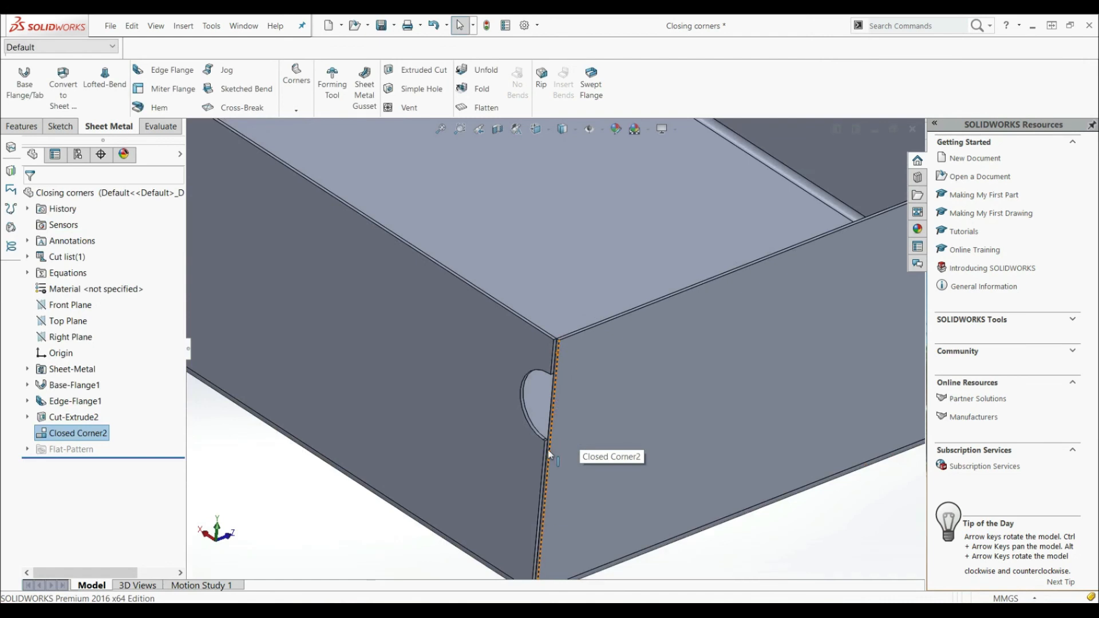
scroll(564, 435, "down", 5)
scroll(514, 303, "up", 6)
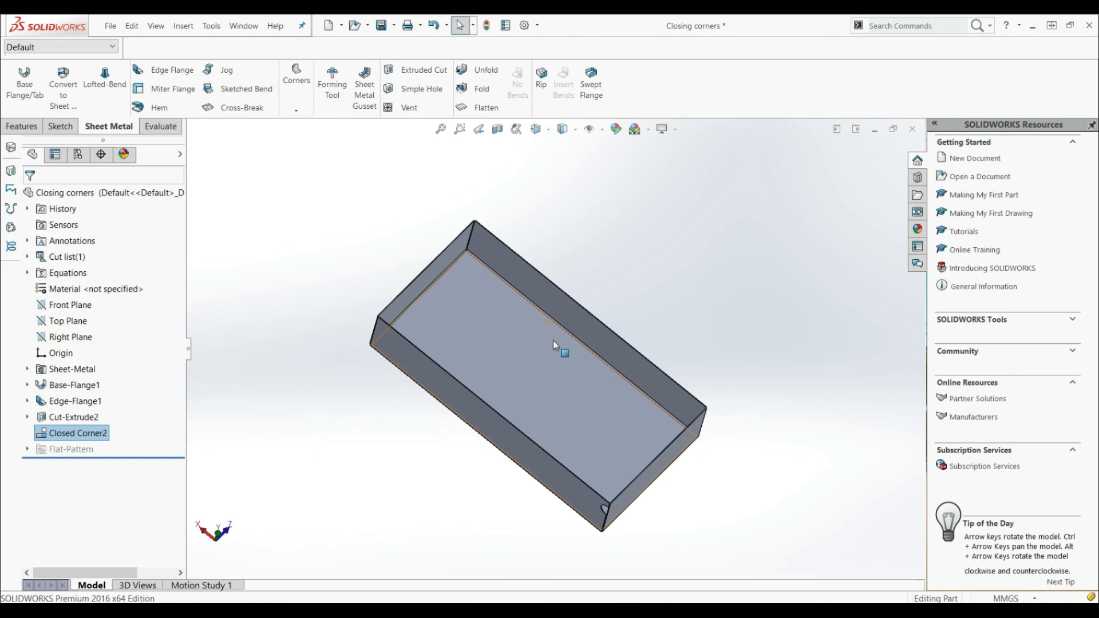
Step: Show the available sheet metal corner commands
left_click(296, 106)
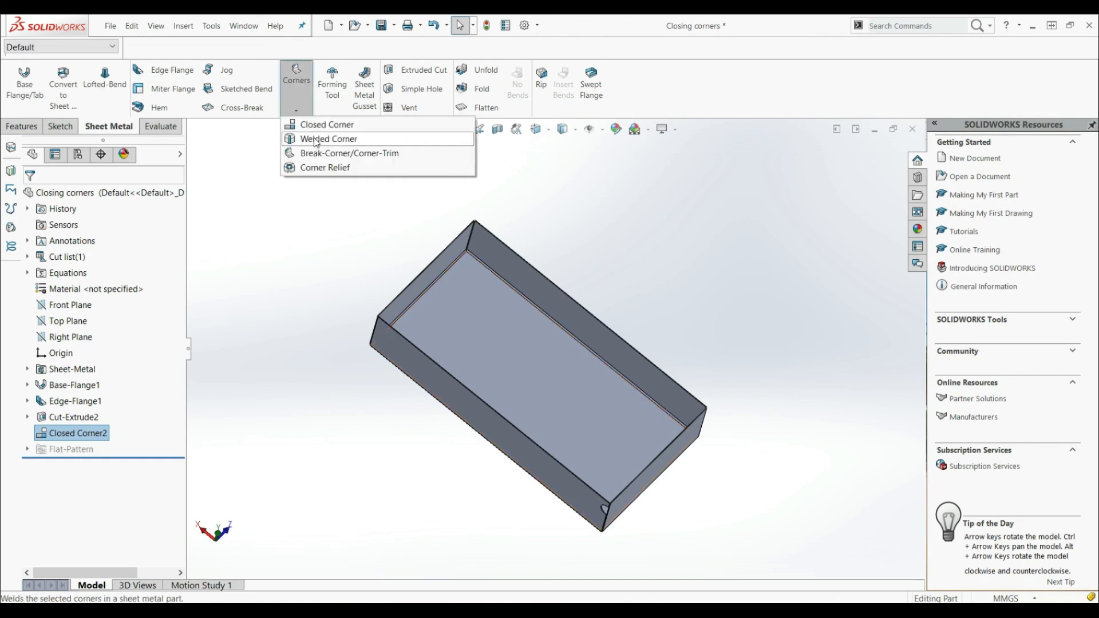